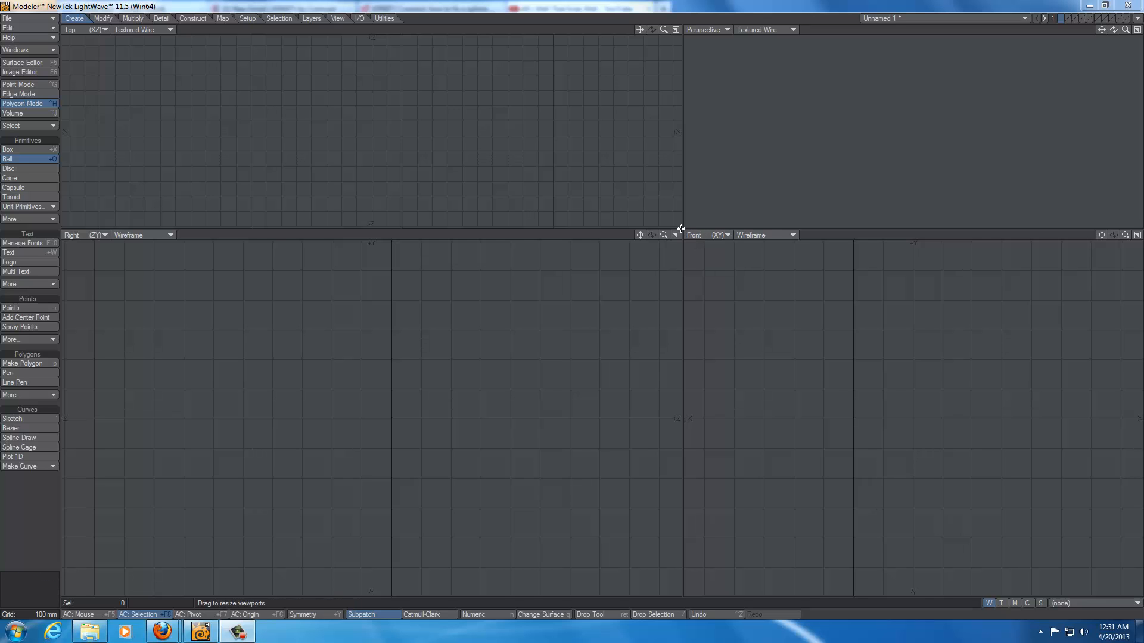
Step: Resize the four viewports, ending with the lower two taller than the upper two
left_click_drag(681, 229, 697, 353)
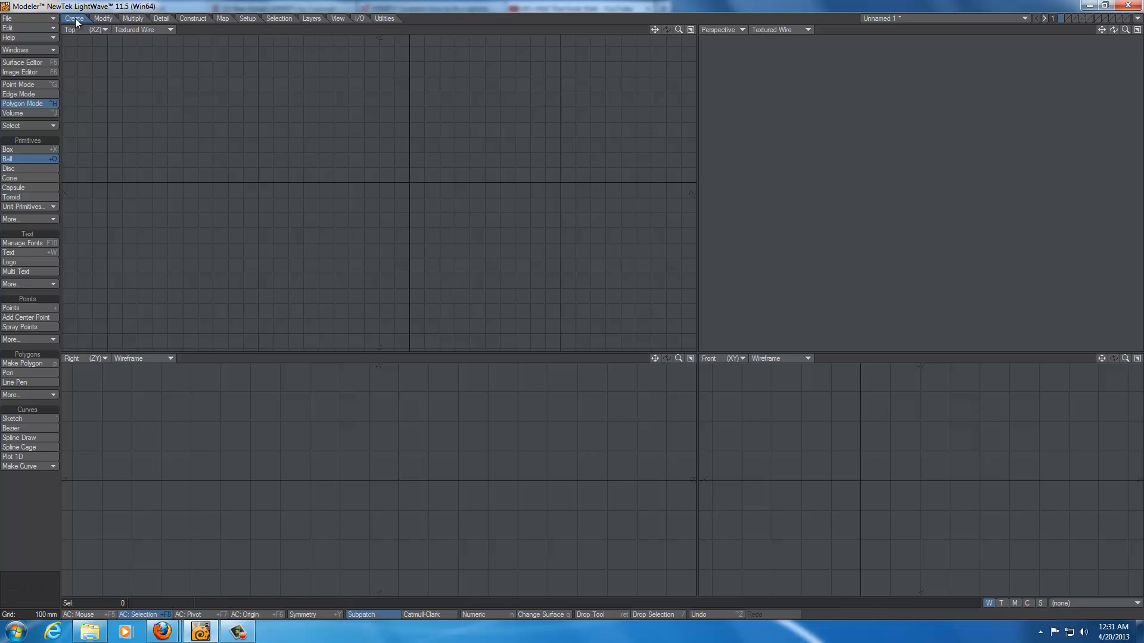
left_click(28, 156)
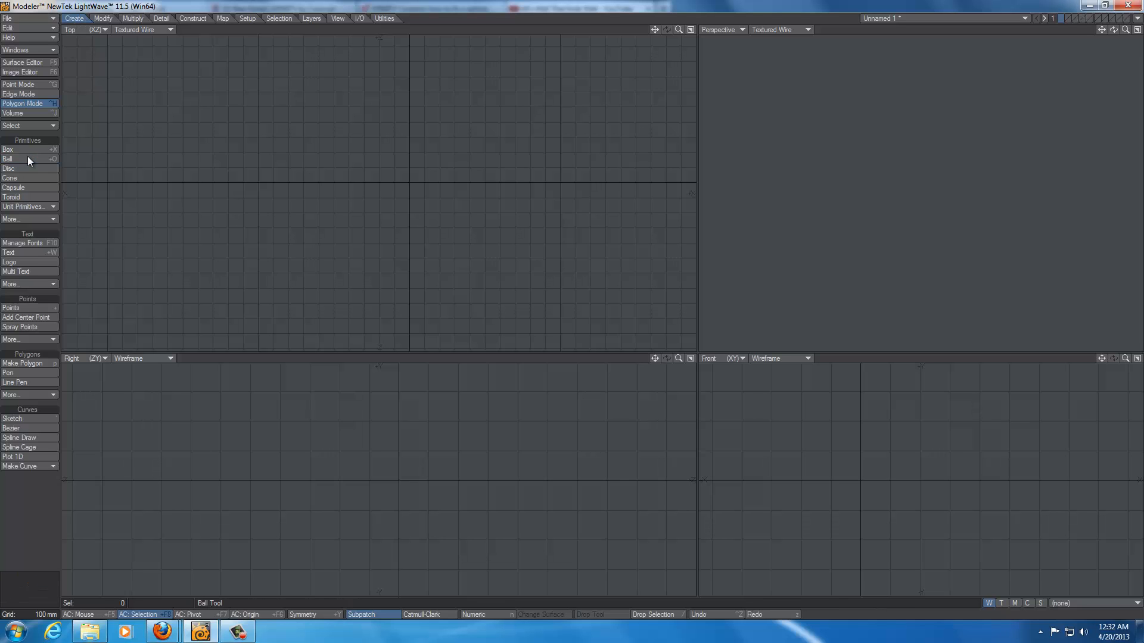
left_click_drag(696, 353, 659, 256)
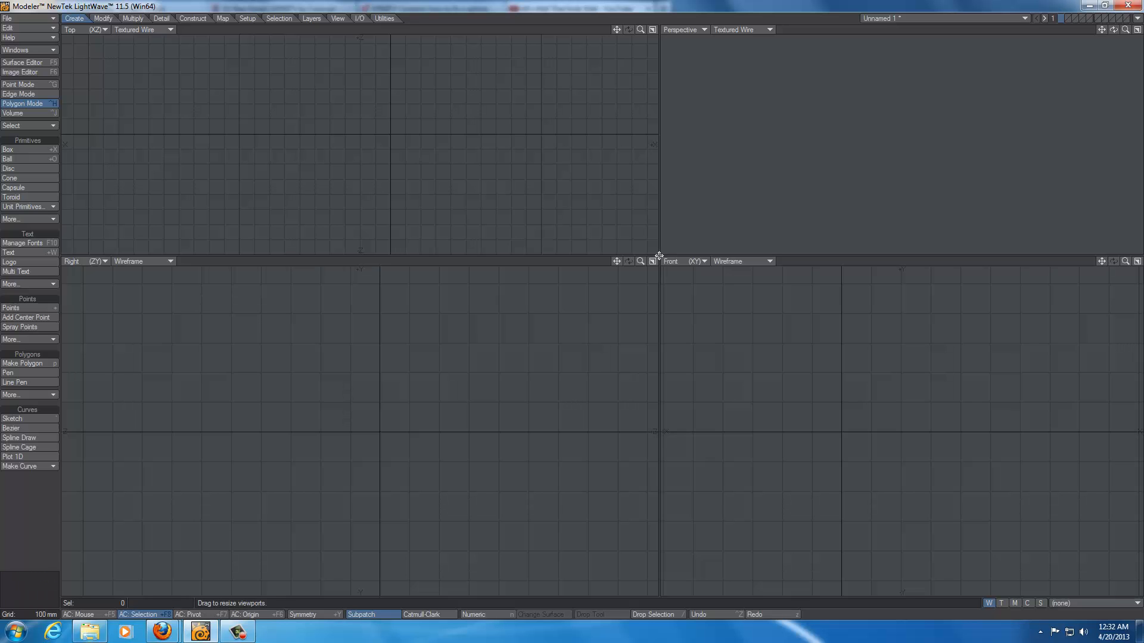
left_click_drag(660, 256, 713, 234)
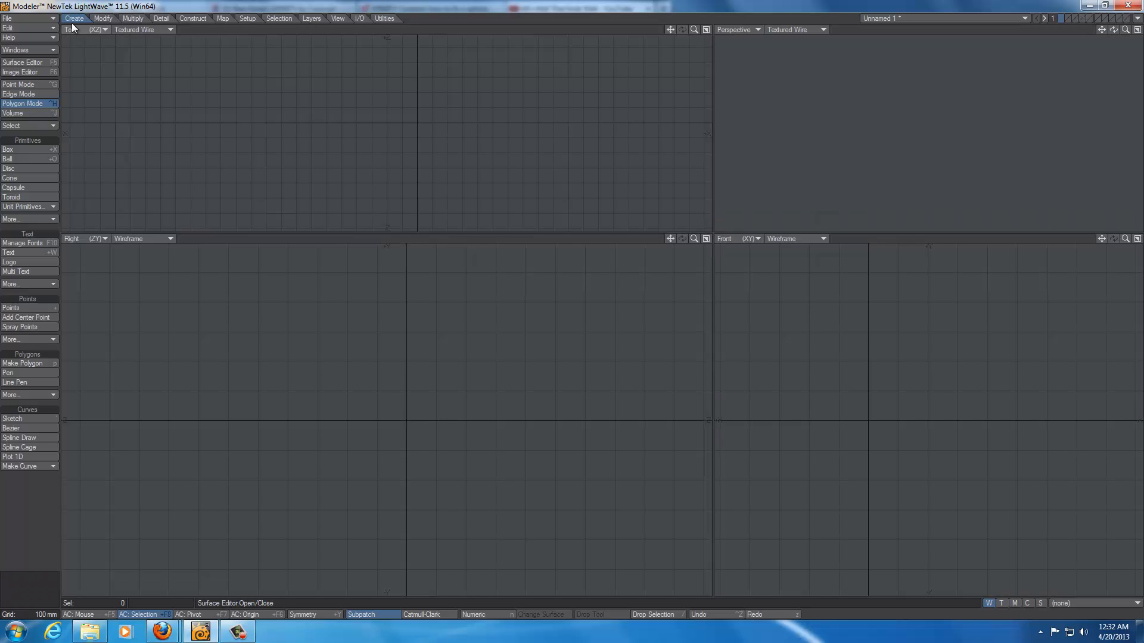
Step: Create a ball about 800 mm in diameter, dragging it out in the Right view and giving it depth in the Front view
left_click(26, 159)
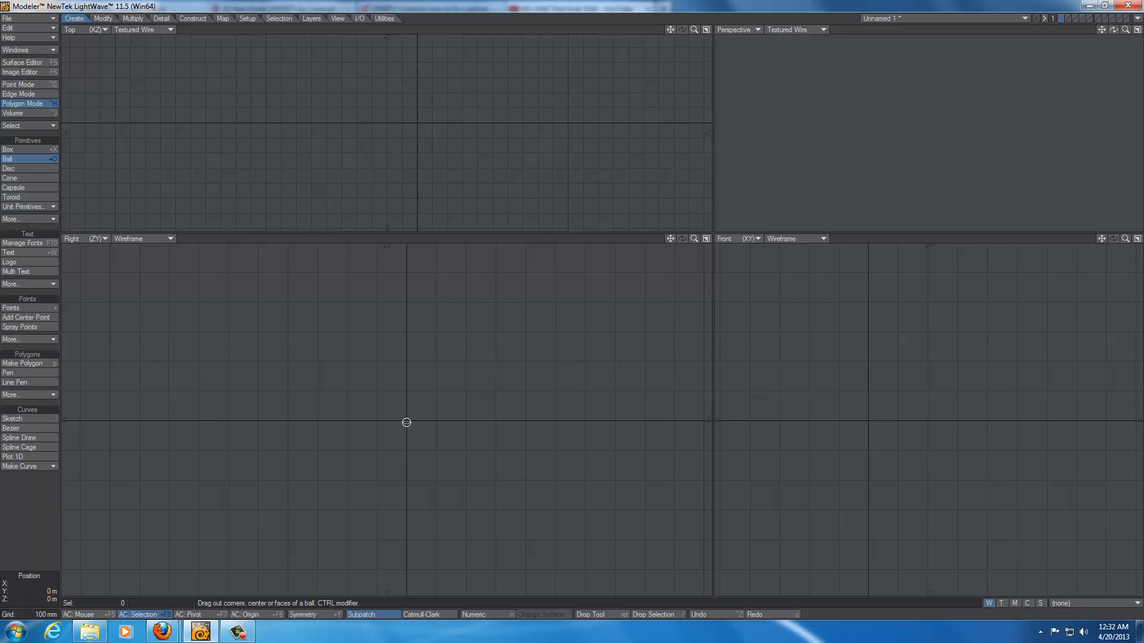
left_click_drag(411, 429, 507, 526)
left_click(810, 421)
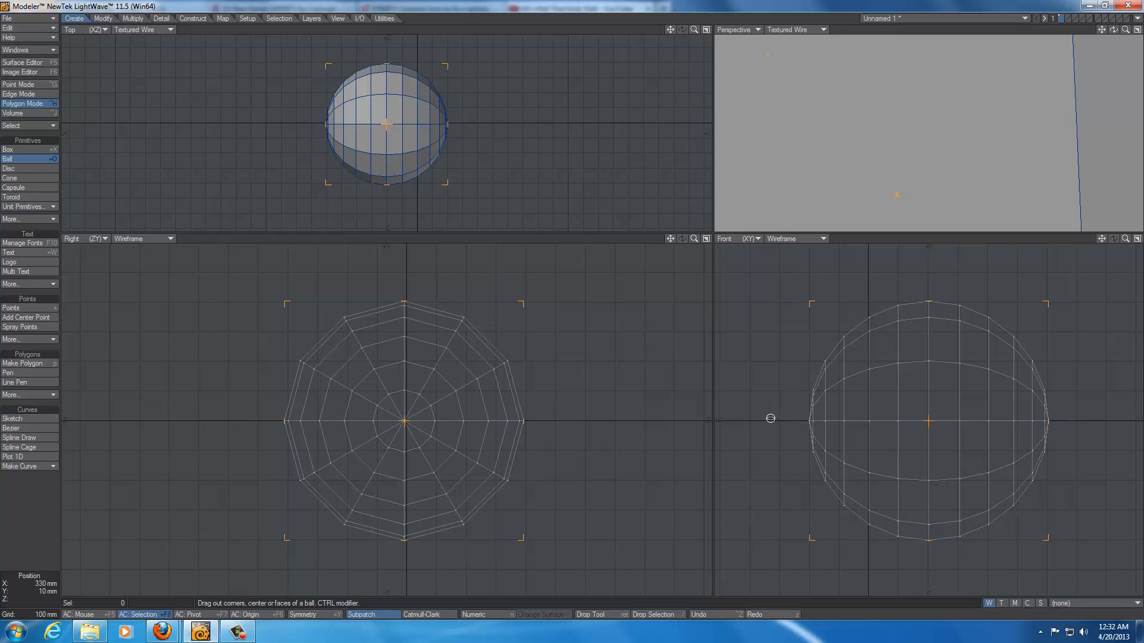
key("Return")
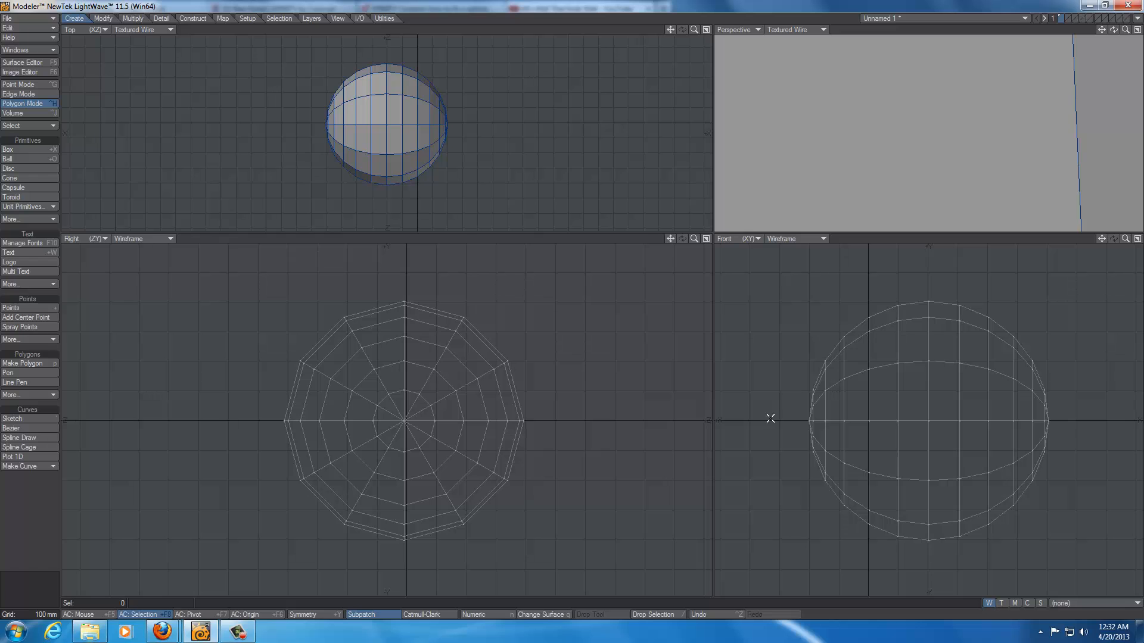
Step: Enlarge the Perspective viewport and frame the whole ball in it at an angle
left_click_drag(712, 232, 451, 420)
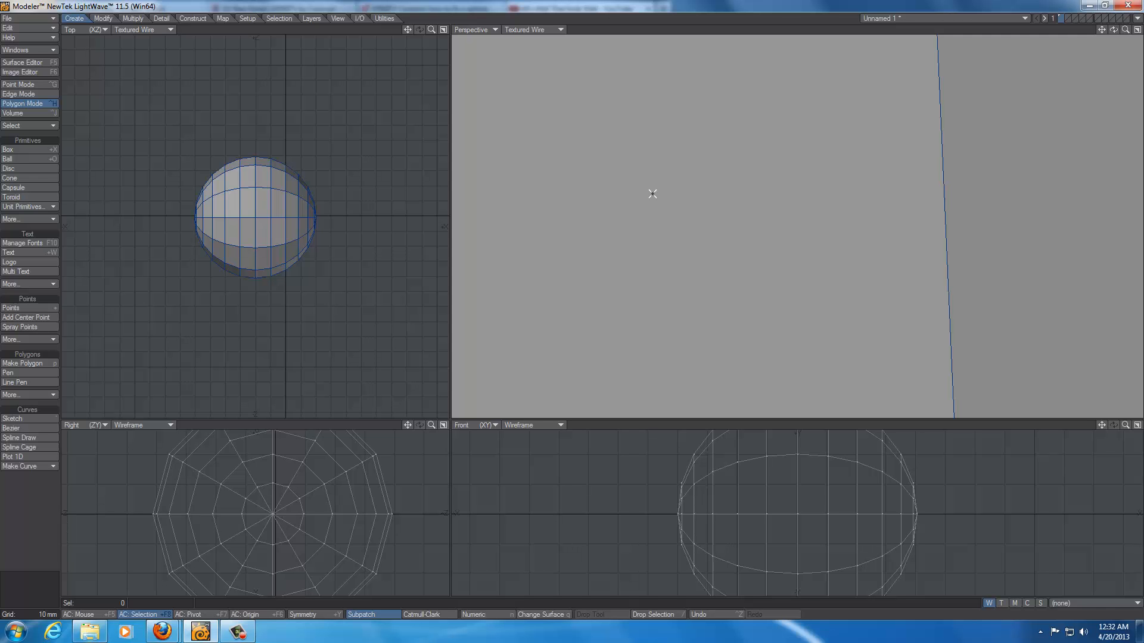
left_click_drag(707, 209, 824, 234, "ctrl+alt")
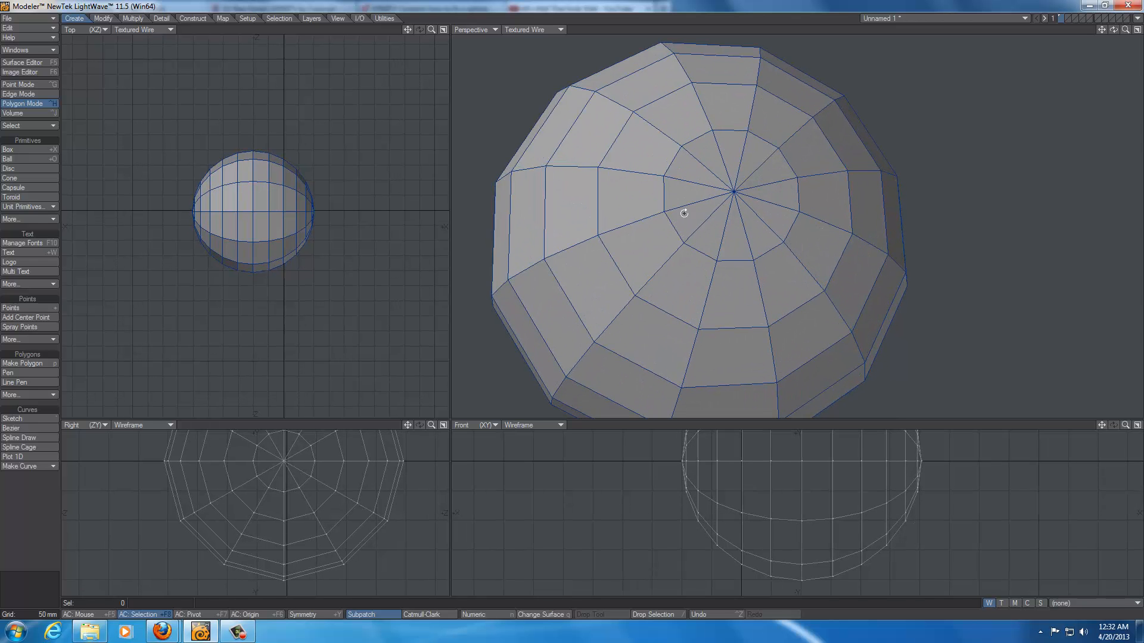
left_click_drag(682, 212, 670, 222, "alt")
left_click_drag(742, 231, 812, 224, "ctrl+alt")
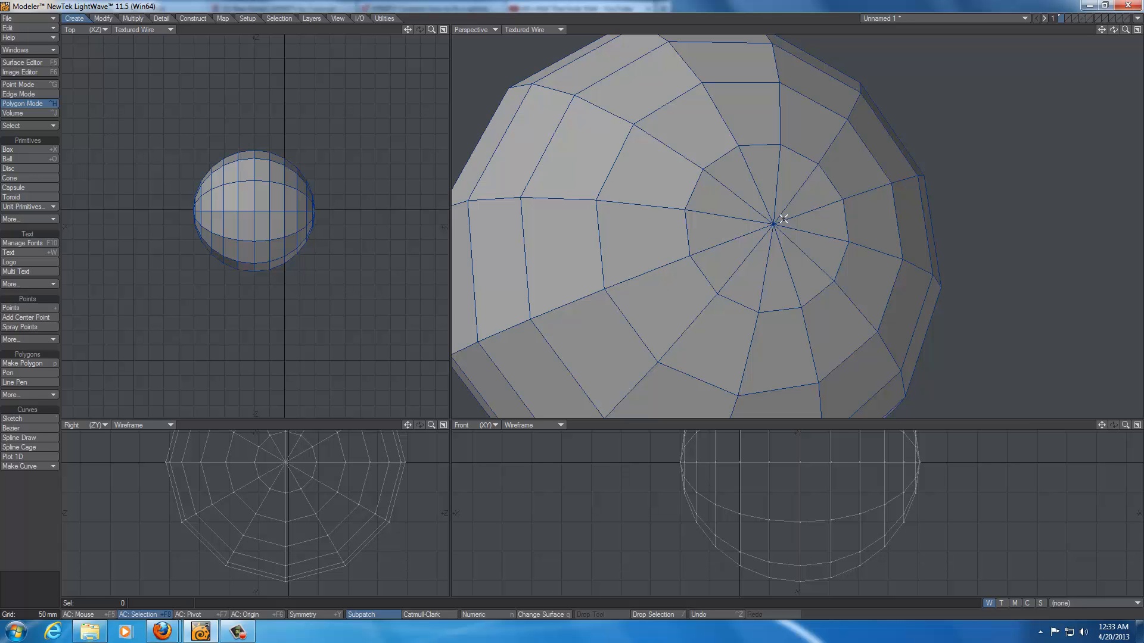
Step: Assign the ball a new surface named 6 with the blue initial color RGB 41, 104, 182
key("q")
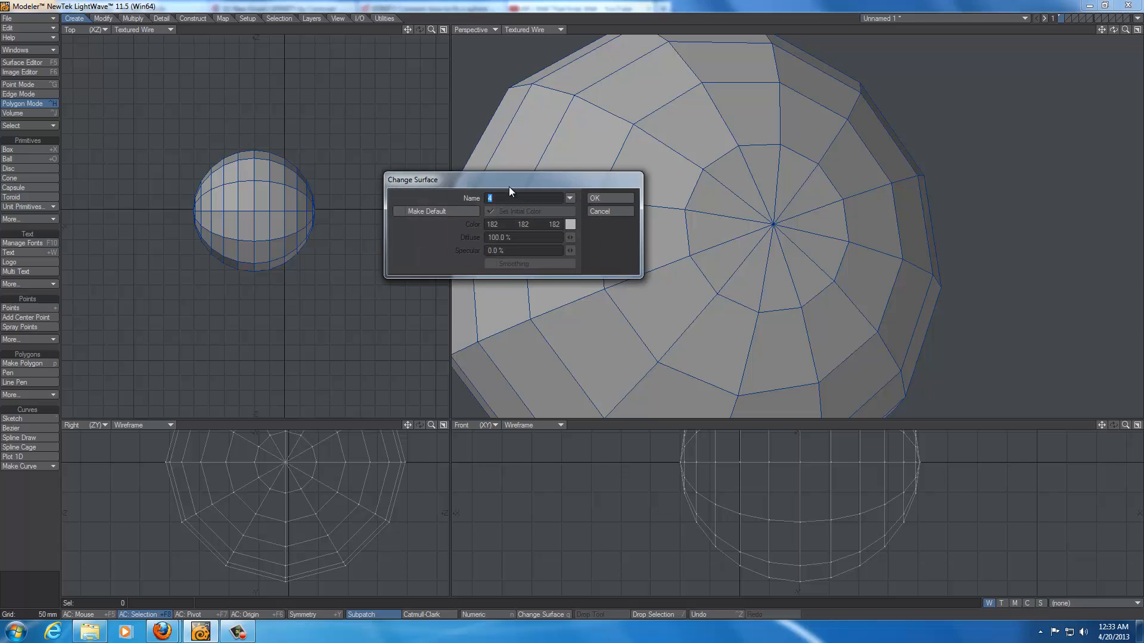
left_click_drag(509, 181, 606, 255)
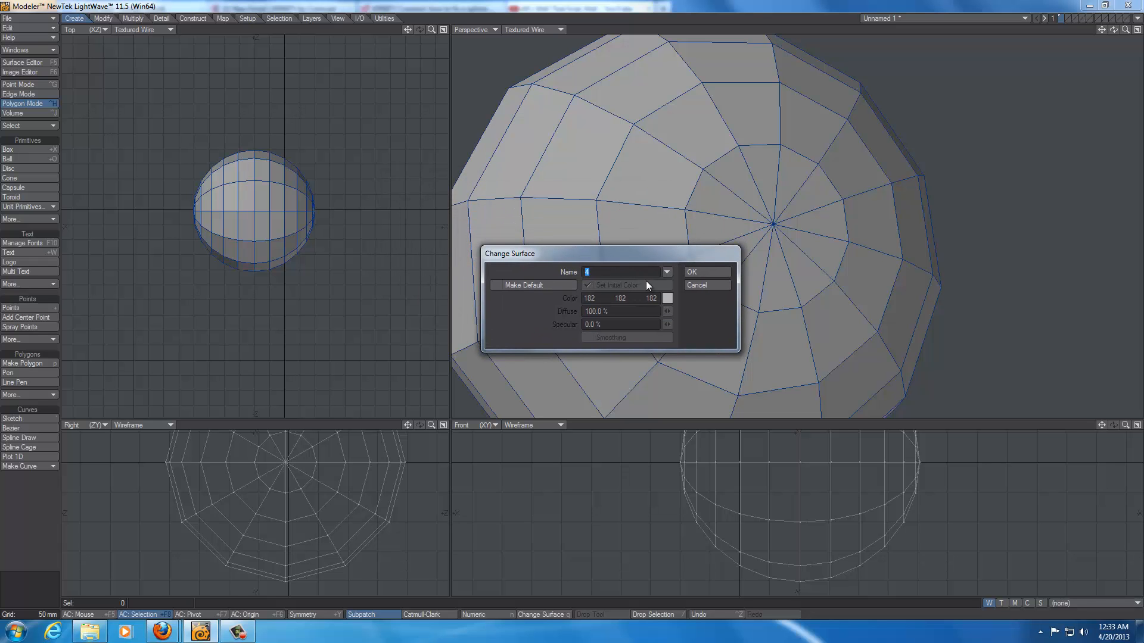
left_click(668, 299)
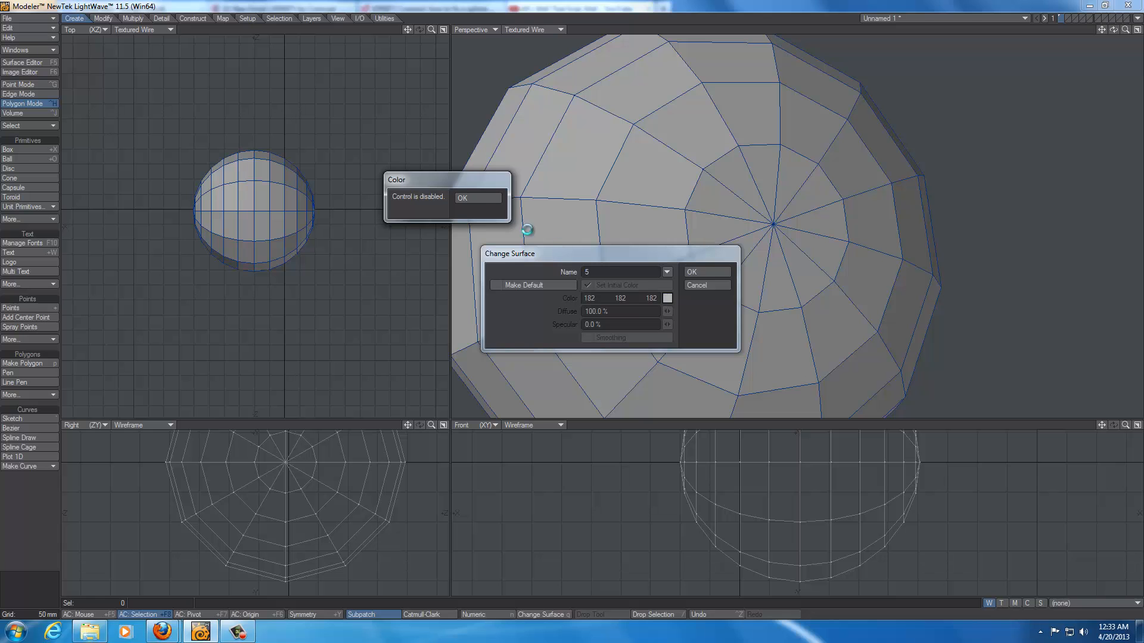
left_click(471, 197)
left_click_drag(597, 271, 536, 273)
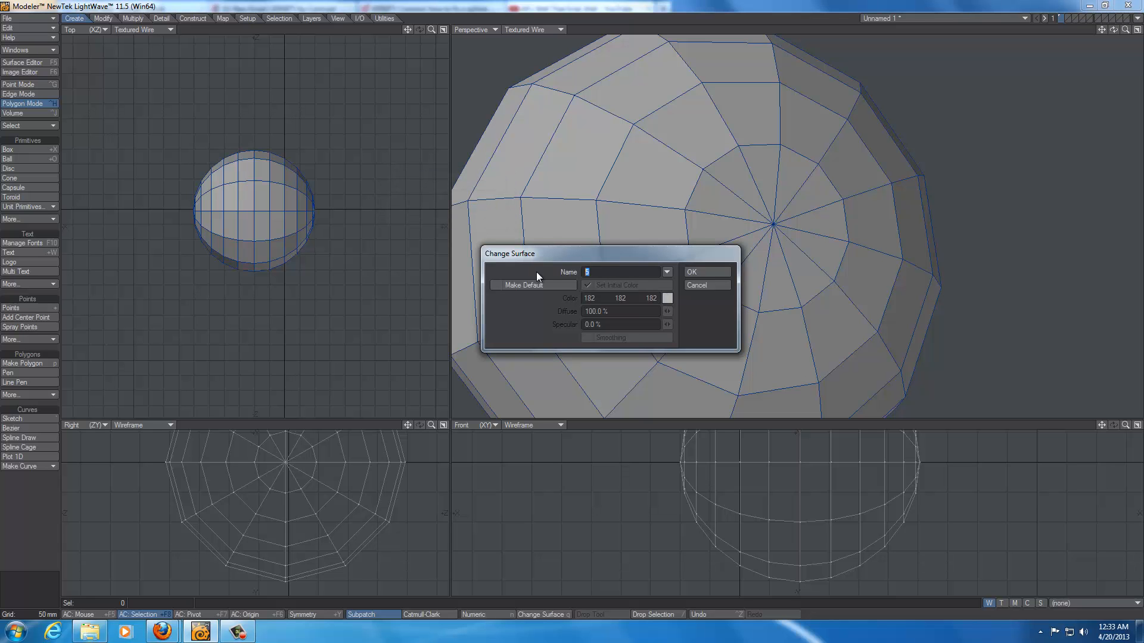
left_click(668, 298)
left_click(694, 317)
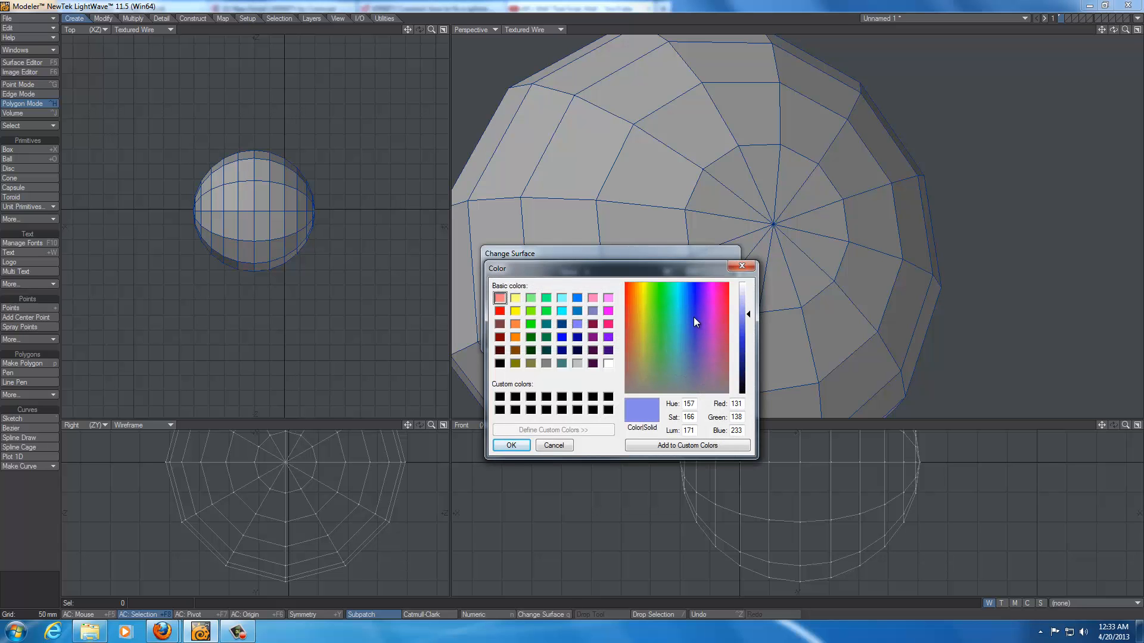
left_click_drag(688, 318, 746, 346)
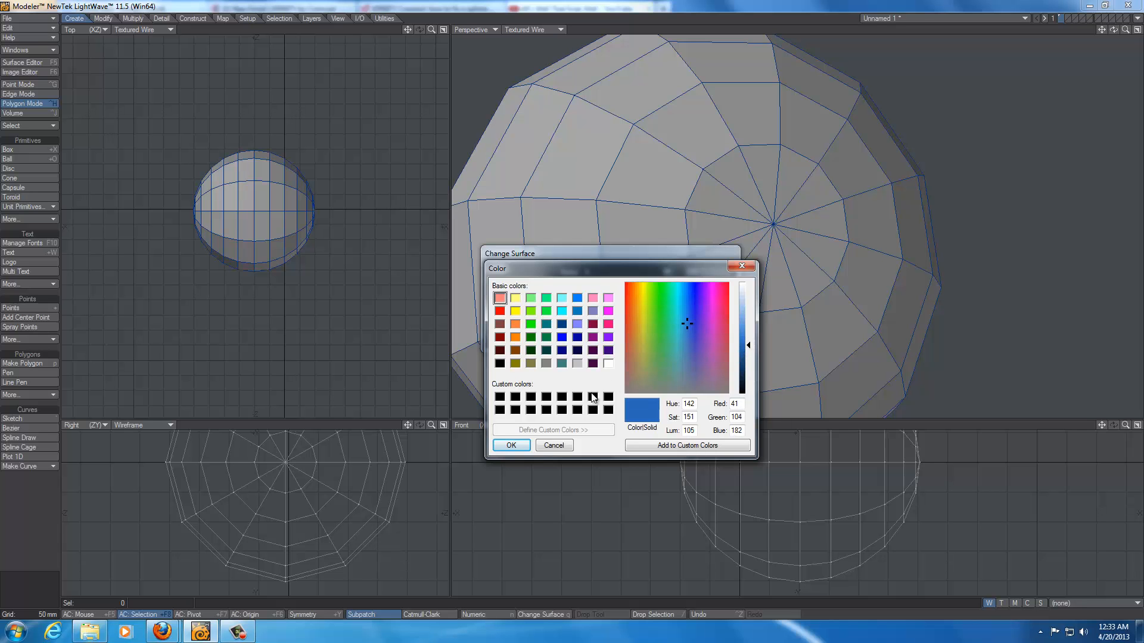
left_click(511, 447)
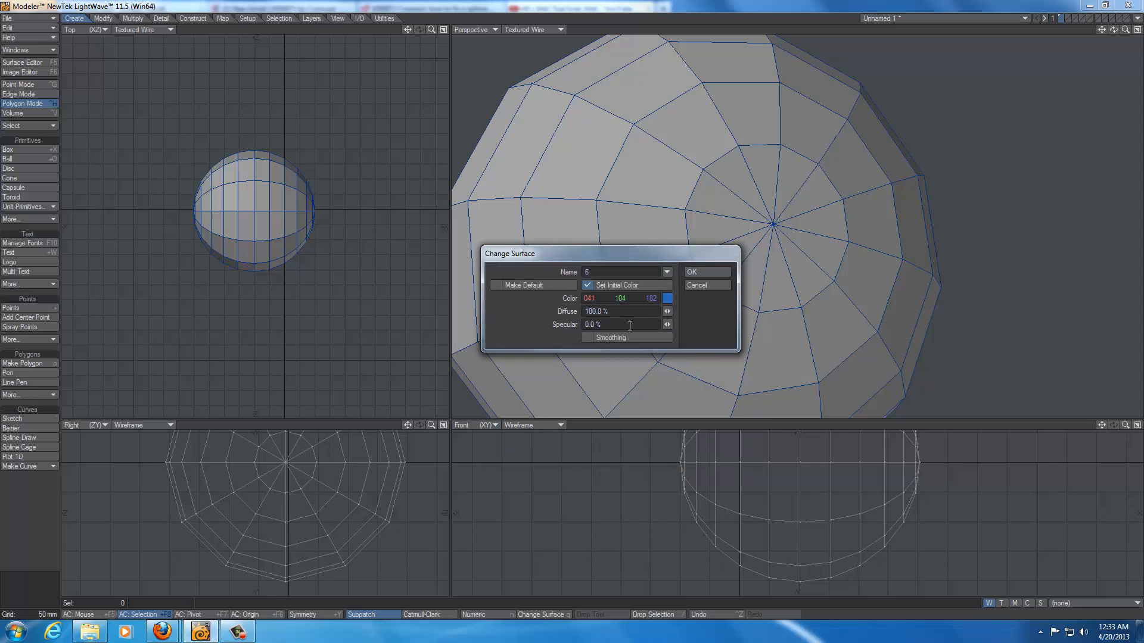
Step: Set the blue surface's specular to 100% and apply the surface to the ball
left_click_drag(666, 325, 669, 324)
left_click(598, 325)
type("100")
left_click(699, 271)
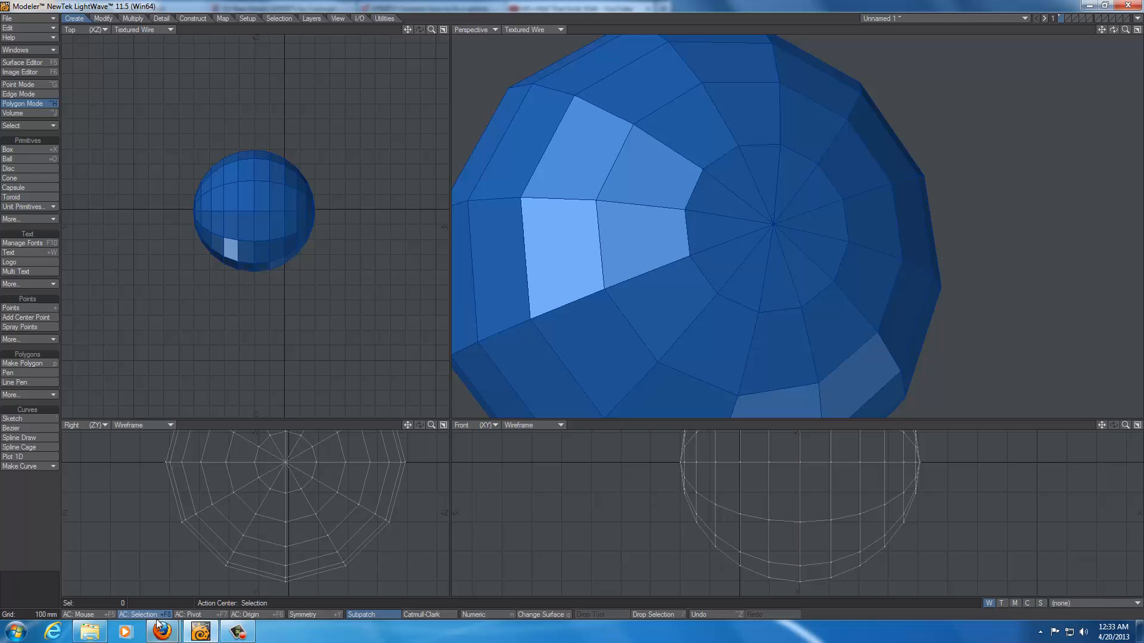
Step: Convert the ball's polygons to smooth subpatches
left_click(362, 614)
key("Tab")
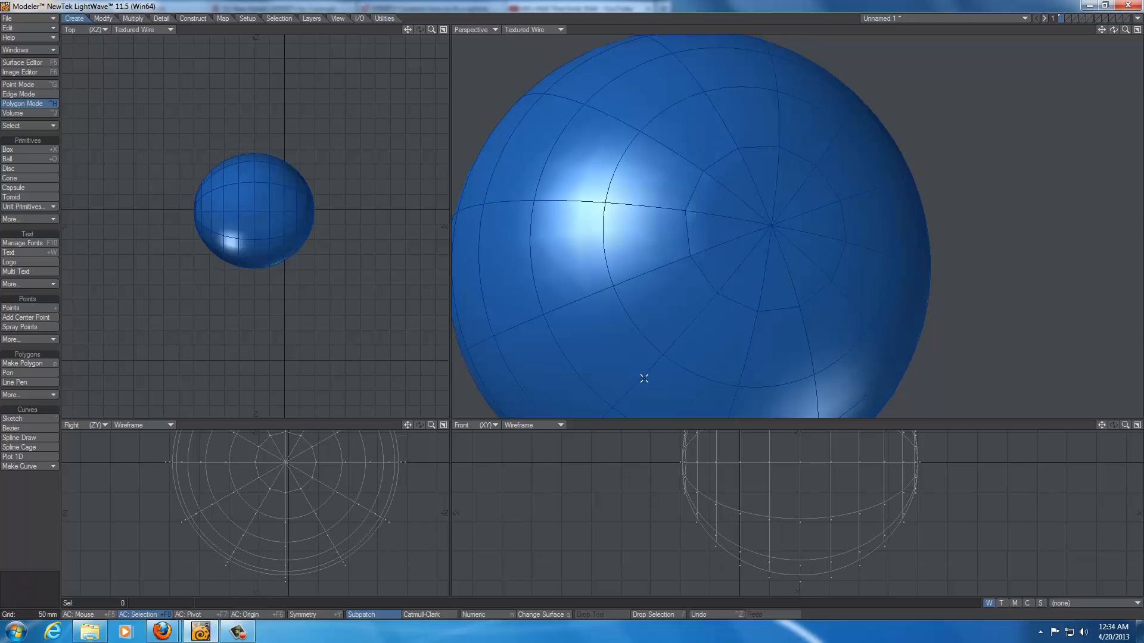
Step: Examine the smoothed blue ball's highlights and mesh from several angles, including an orthographic XY view, and return to Perspective
left_click_drag(791, 296, 656, 265, "alt")
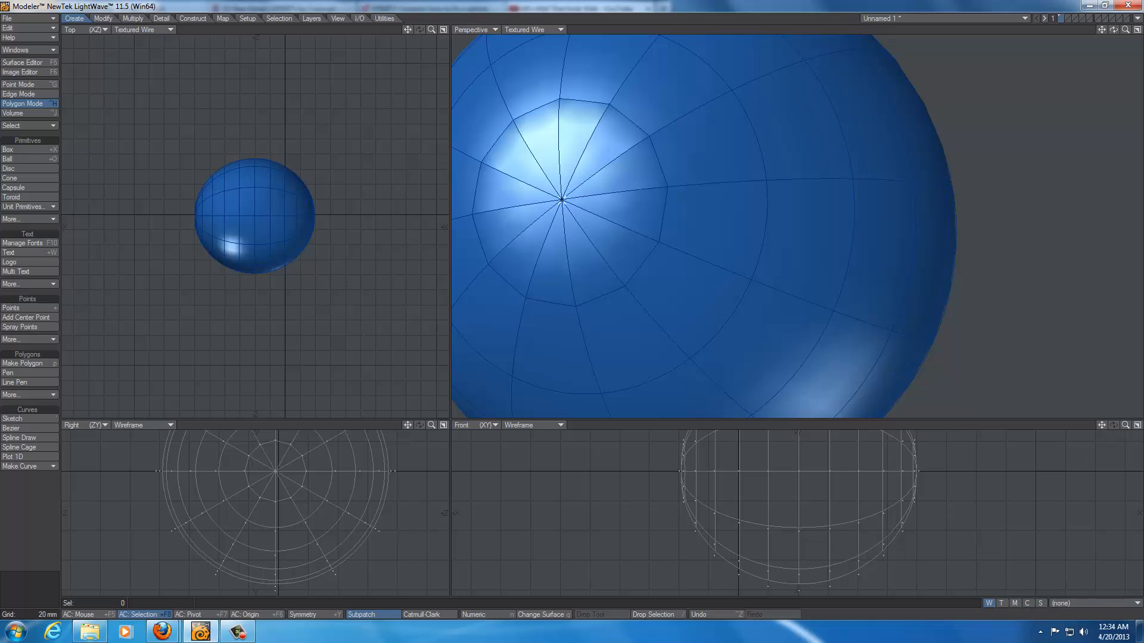
mouse_move(595, 196)
left_mouse_down("ctrl+alt")
mouse_move(567, 218)
mouse_move(604, 185)
left_mouse_up("ctrl+alt")
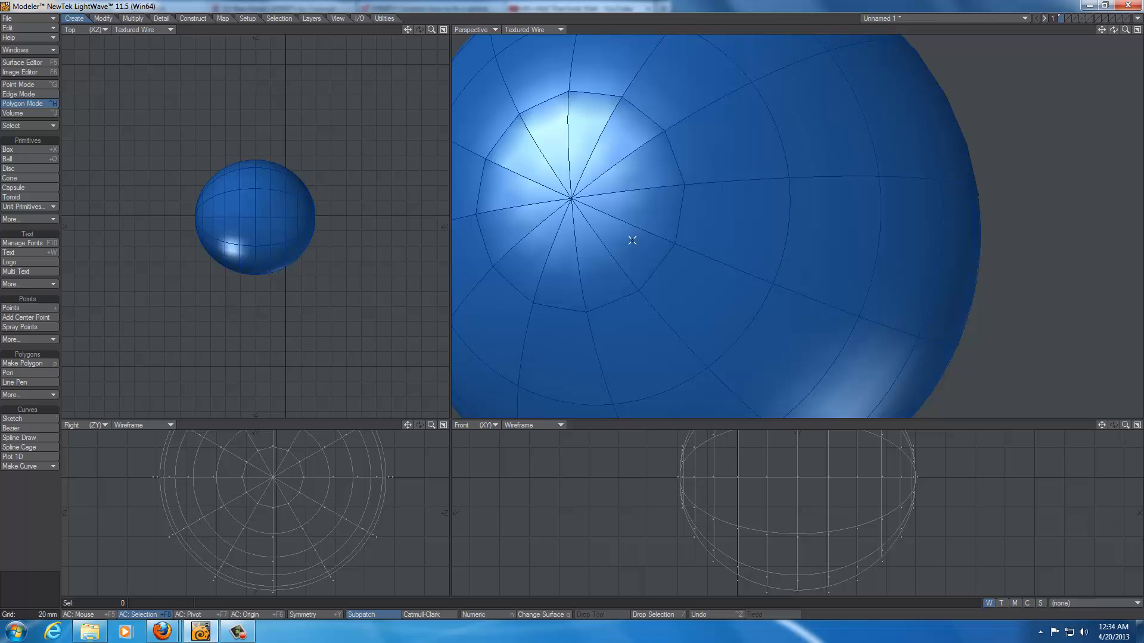
mouse_move(635, 234)
left_mouse_down("ctrl+alt")
mouse_move(612, 248)
mouse_move(659, 260)
mouse_move(623, 267)
mouse_move(620, 243)
mouse_move(655, 225)
mouse_move(641, 202)
mouse_move(653, 212)
mouse_move(628, 224)
left_mouse_up("ctrl+alt")
left_click_drag(608, 231, 614, 254, "alt")
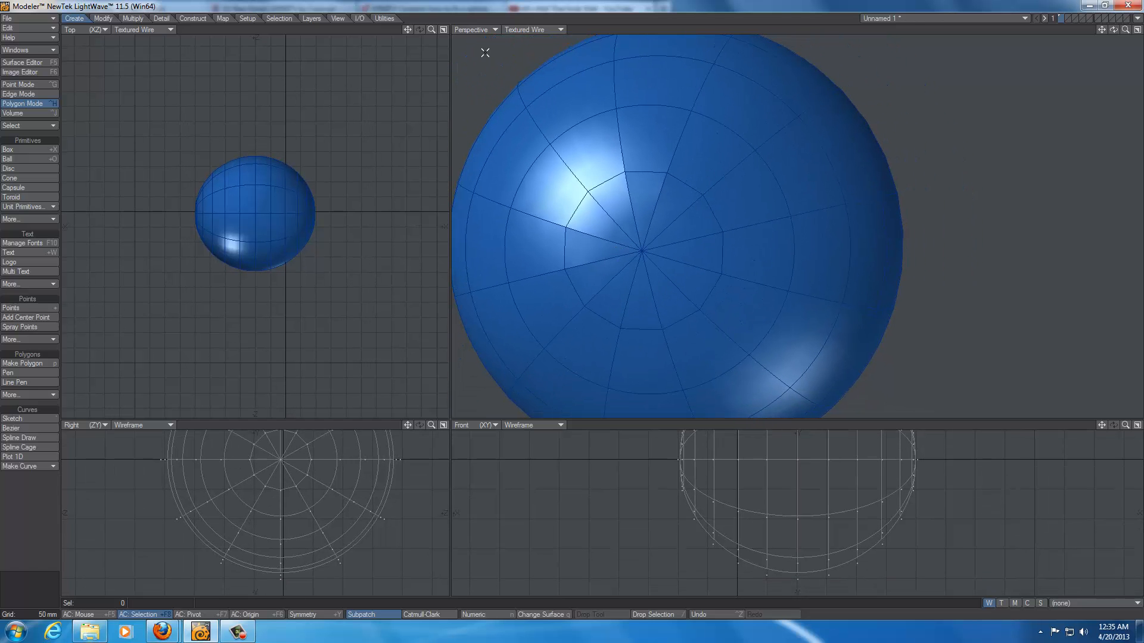
left_click(488, 33)
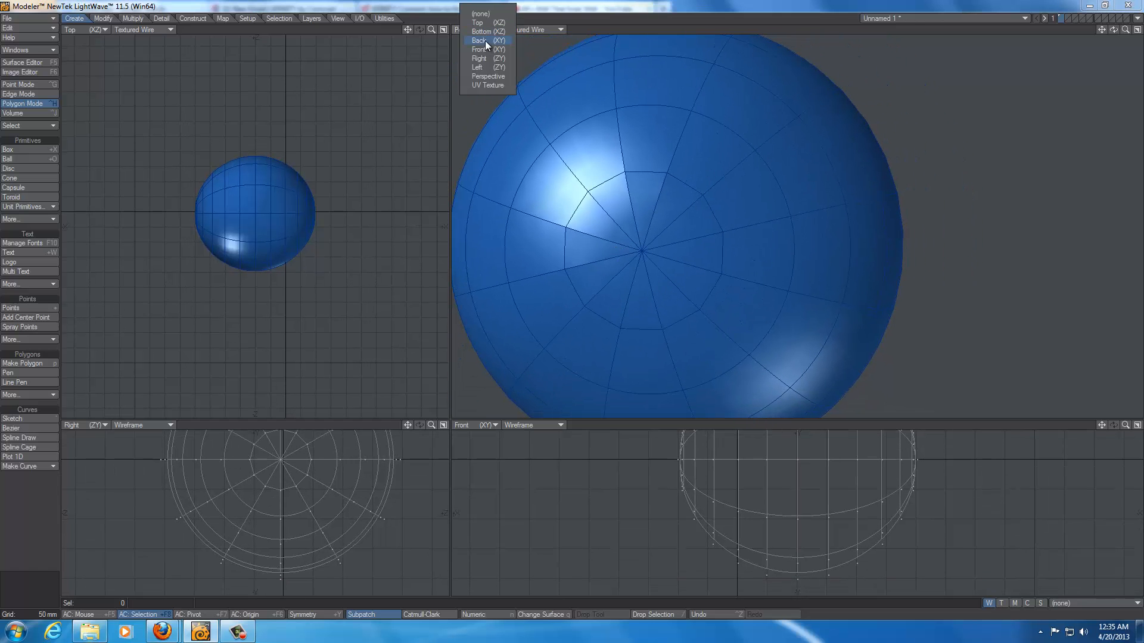
left_click(485, 33)
left_click(481, 30)
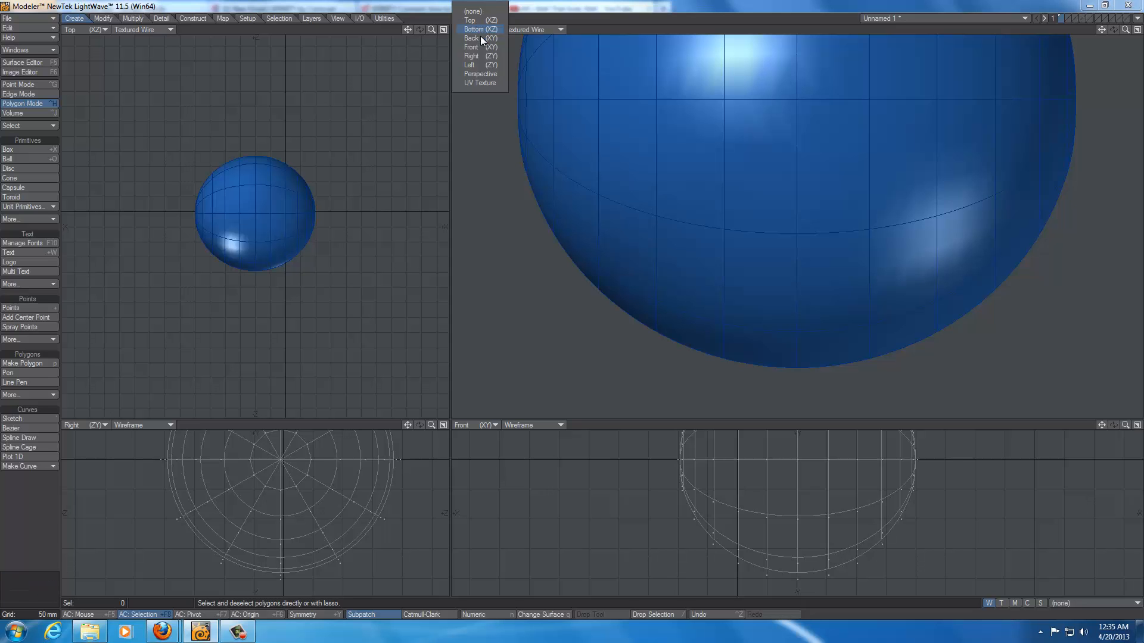
left_click(484, 73)
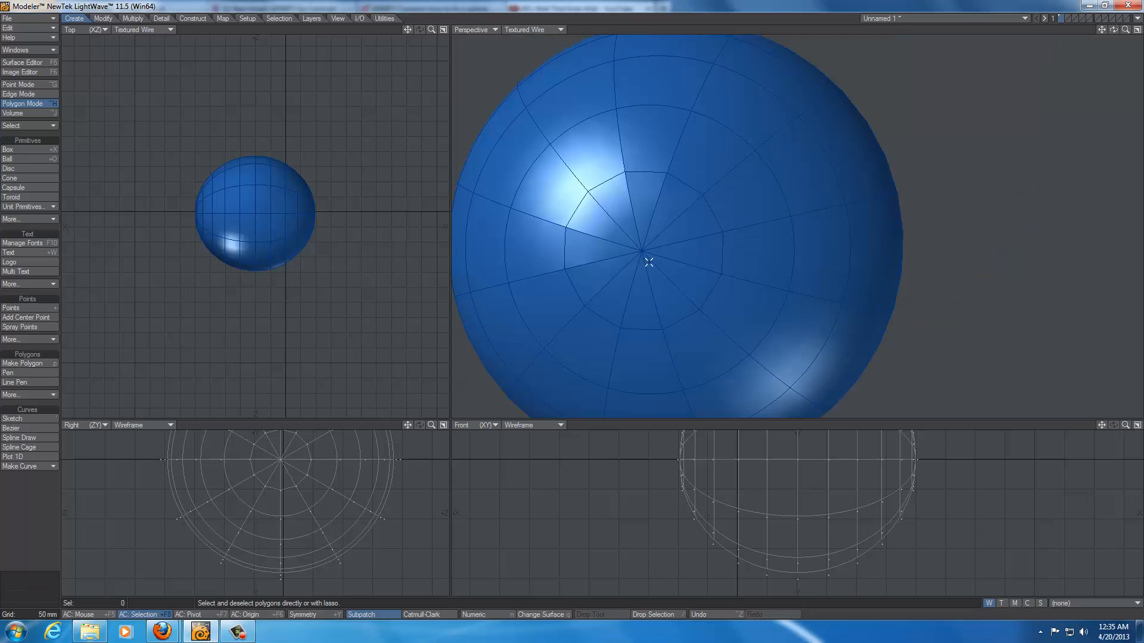
left_click_drag(661, 261, 666, 228, "alt")
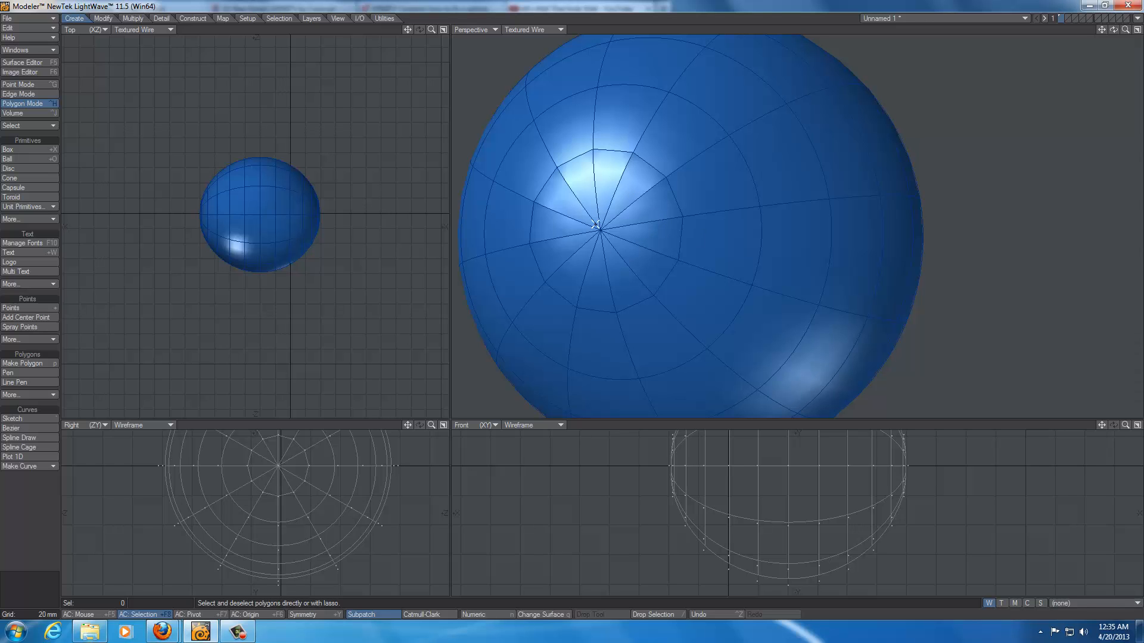
Step: Start a new surface for the ball named fsfds and set its specular to 0%
key("q")
left_click_drag(599, 258, 572, 245)
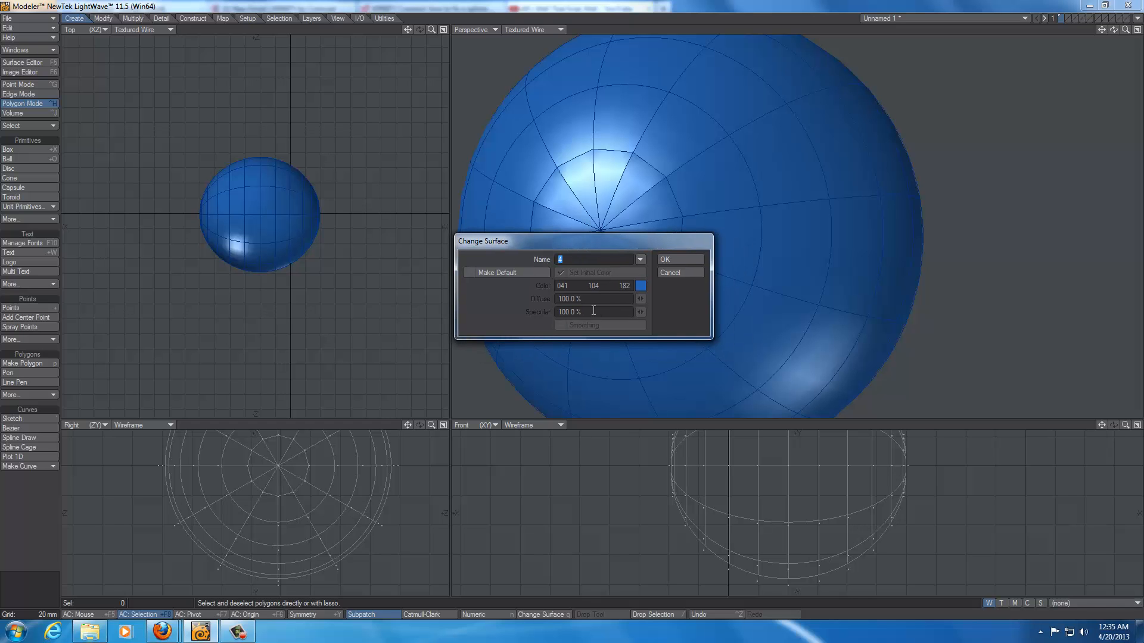
left_click(575, 260)
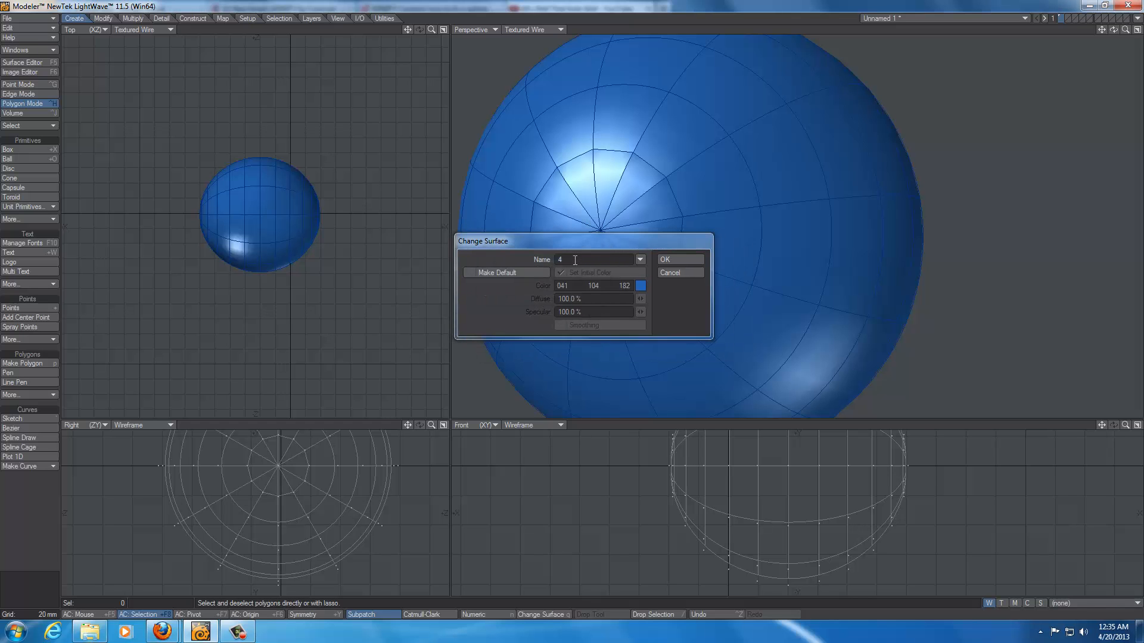
key("BackSpace")
type("8")
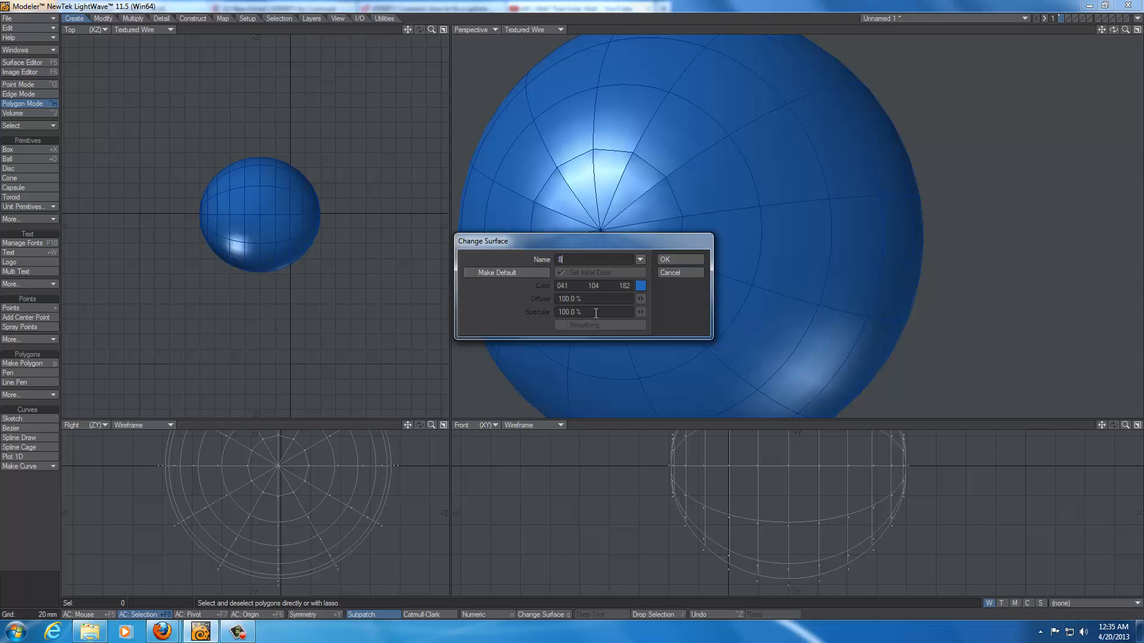
left_click(550, 312)
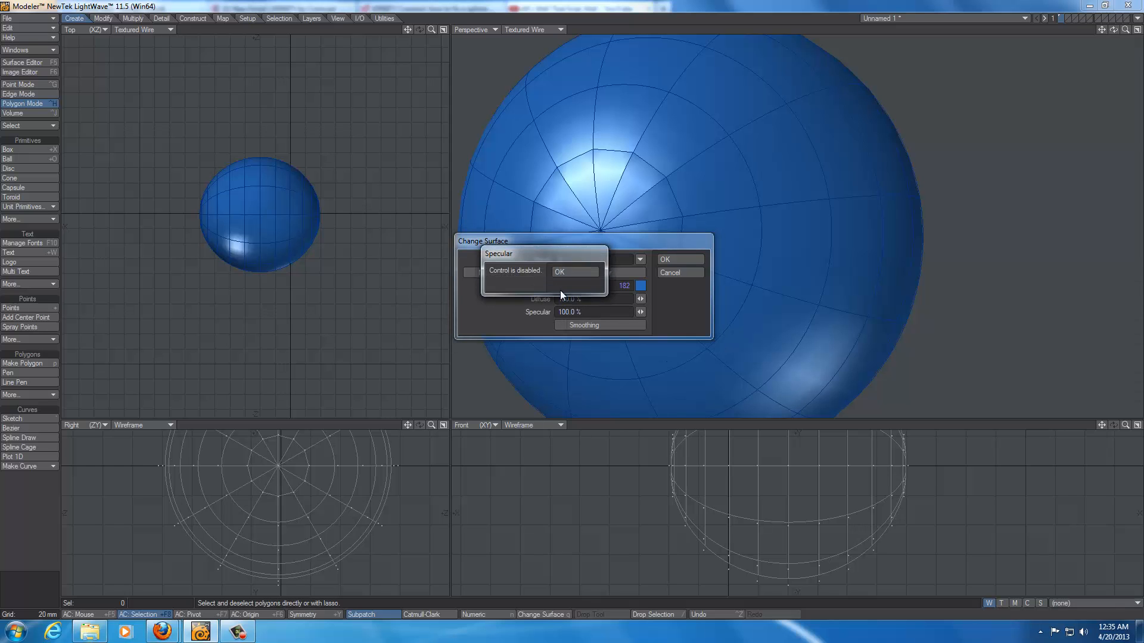
left_click(565, 274)
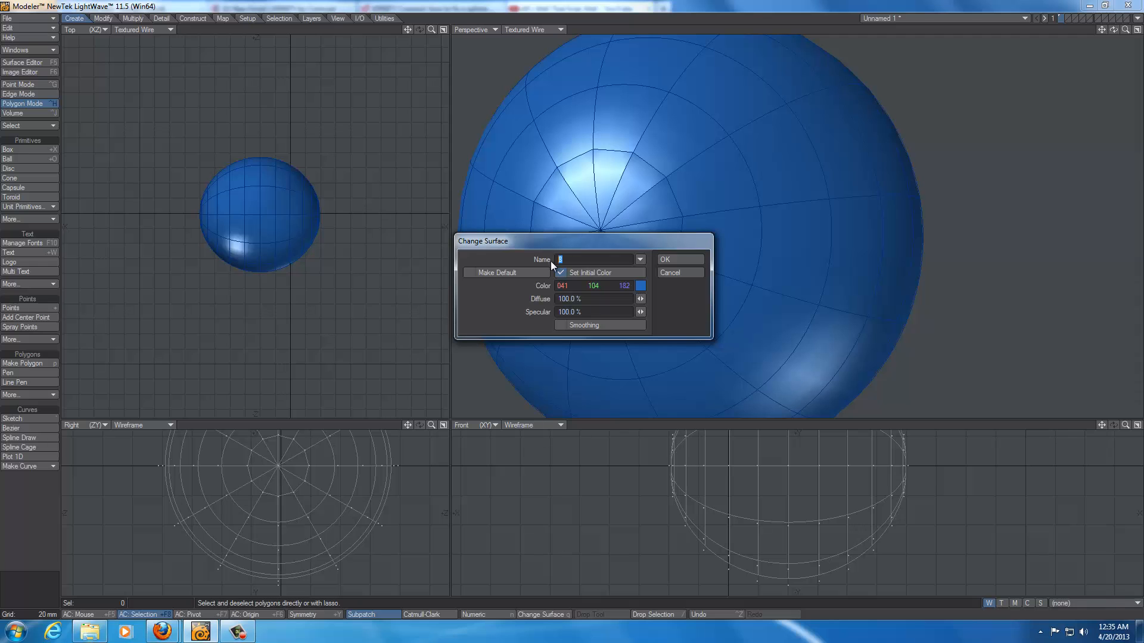
type("fsfds")
left_click_drag(585, 314, 553, 313)
type("0")
Step: Set the new surface's initial color to grey RGB 172, 172, 172 and apply it to the ball
left_click(640, 286)
left_click_drag(718, 327, 718, 298)
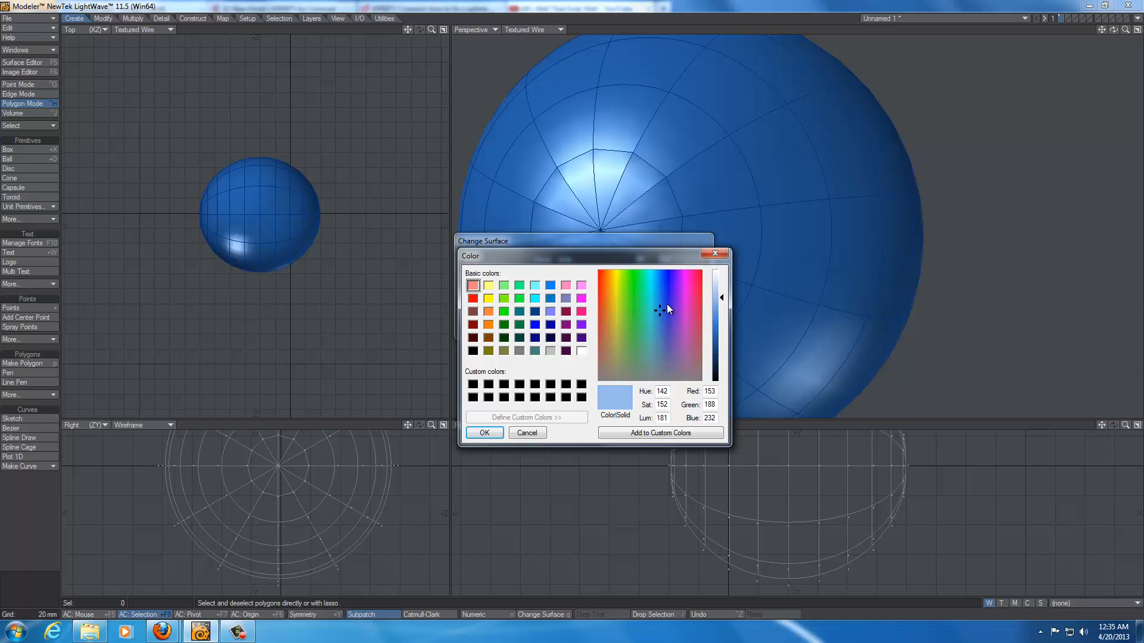
left_click(550, 351)
left_click_drag(723, 302, 724, 306)
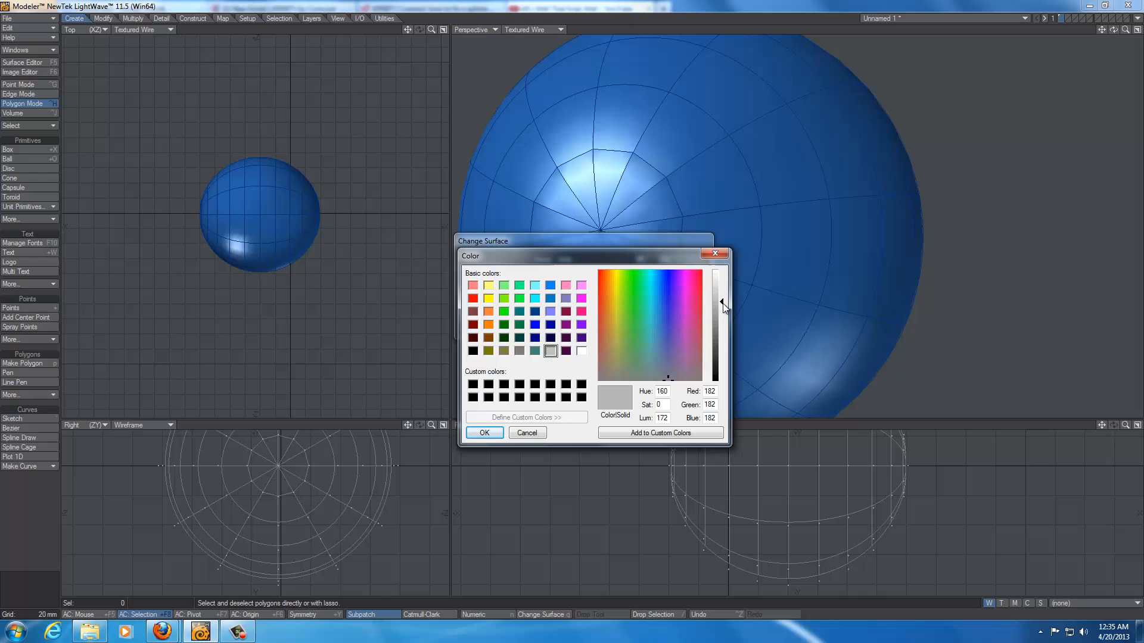
left_click(485, 433)
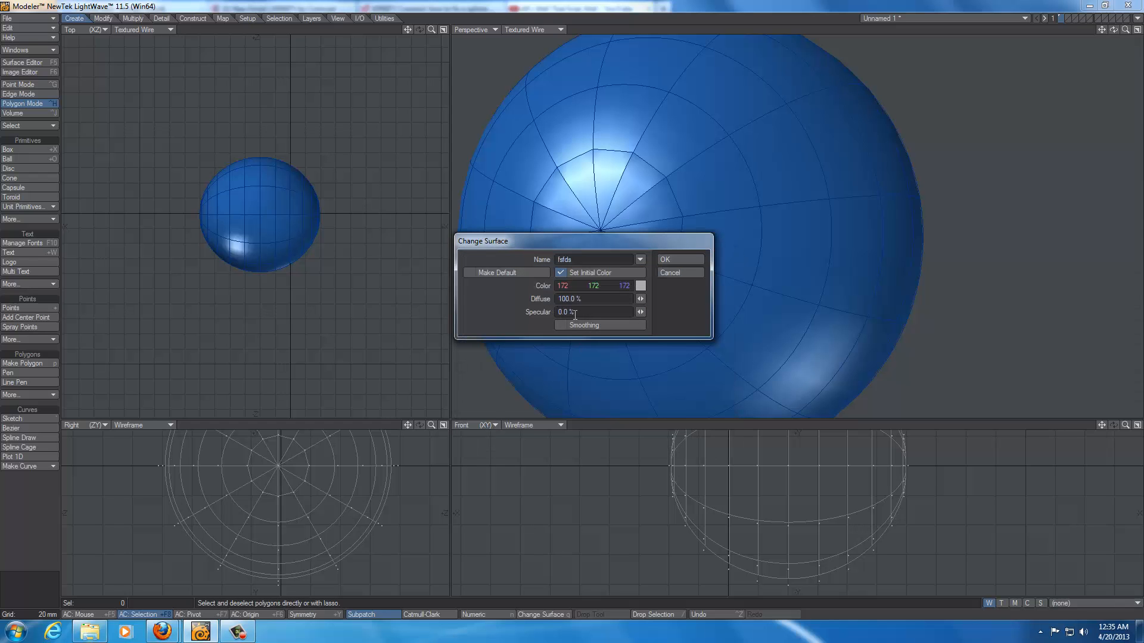
left_click(663, 262)
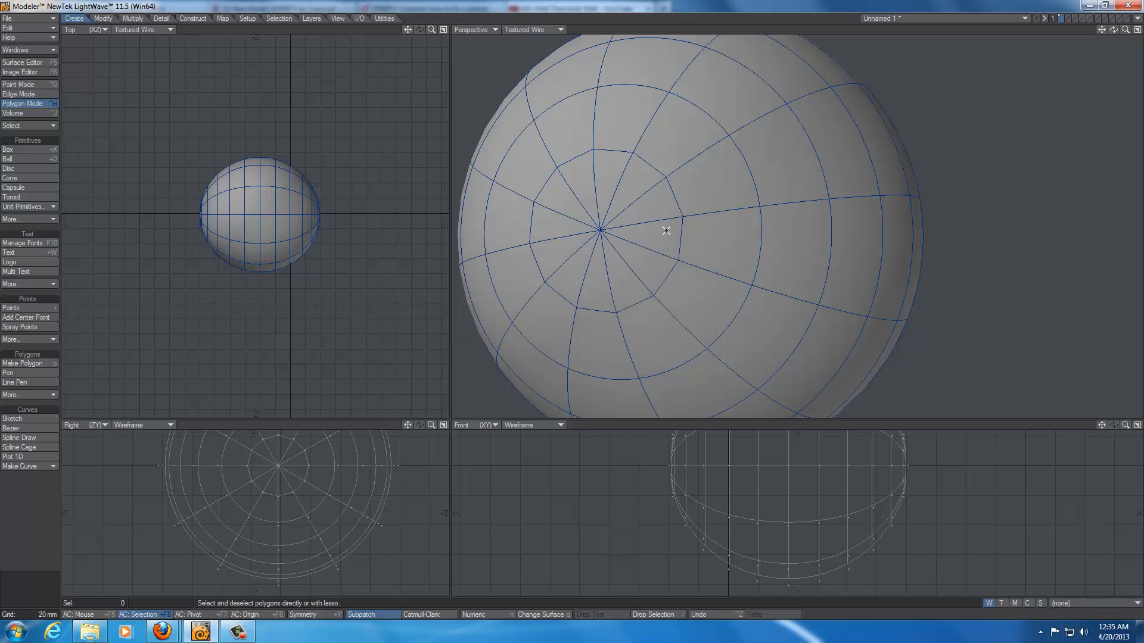
Step: Examine the grey ball's pole and surrounding mesh from several angles and distances
scroll(678, 250, "down", 5)
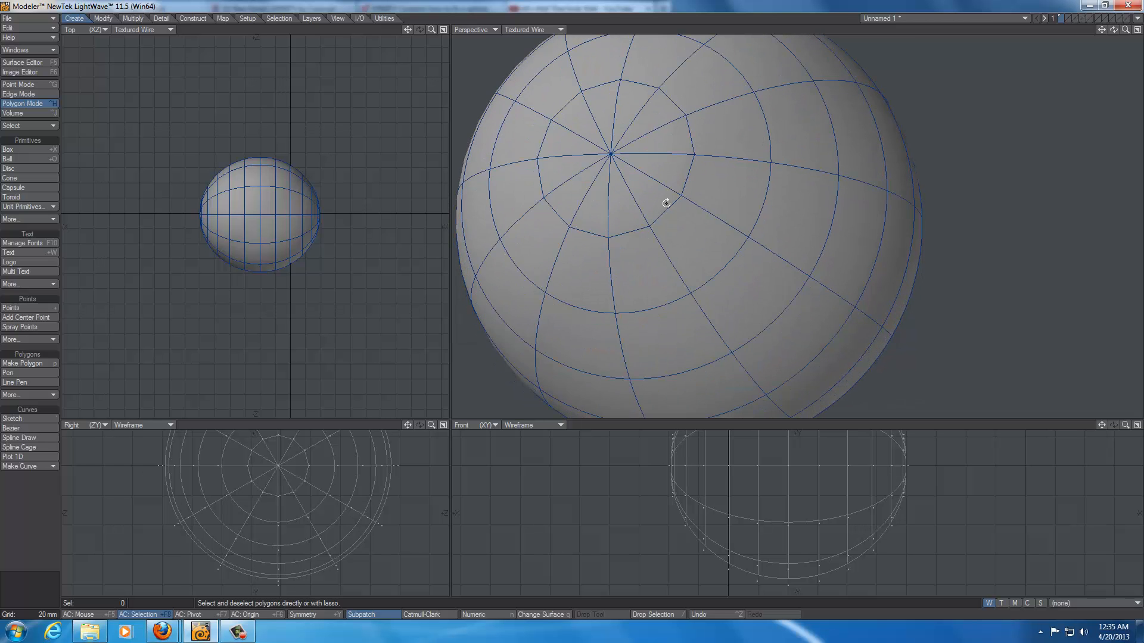
scroll(656, 211, "up", 5)
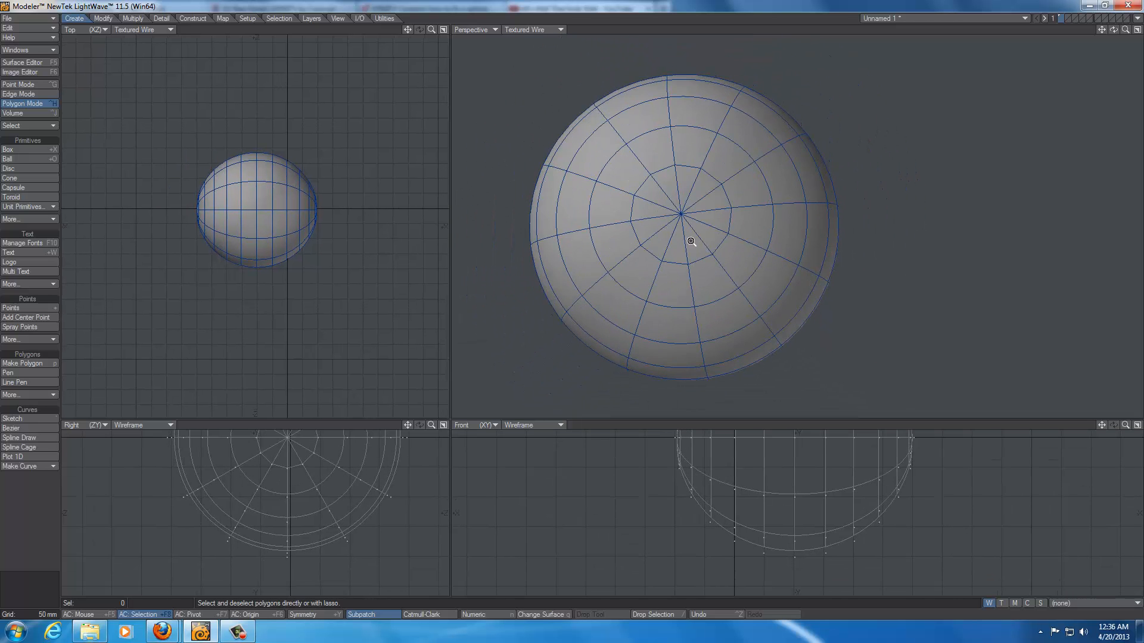
scroll(722, 231, "down", 2)
left_click_drag(713, 231, 667, 243, "alt")
scroll(673, 236, "up", 2)
left_click_drag(704, 189, 801, 193, "alt+shift")
left_click_drag(752, 247, 737, 222, "alt")
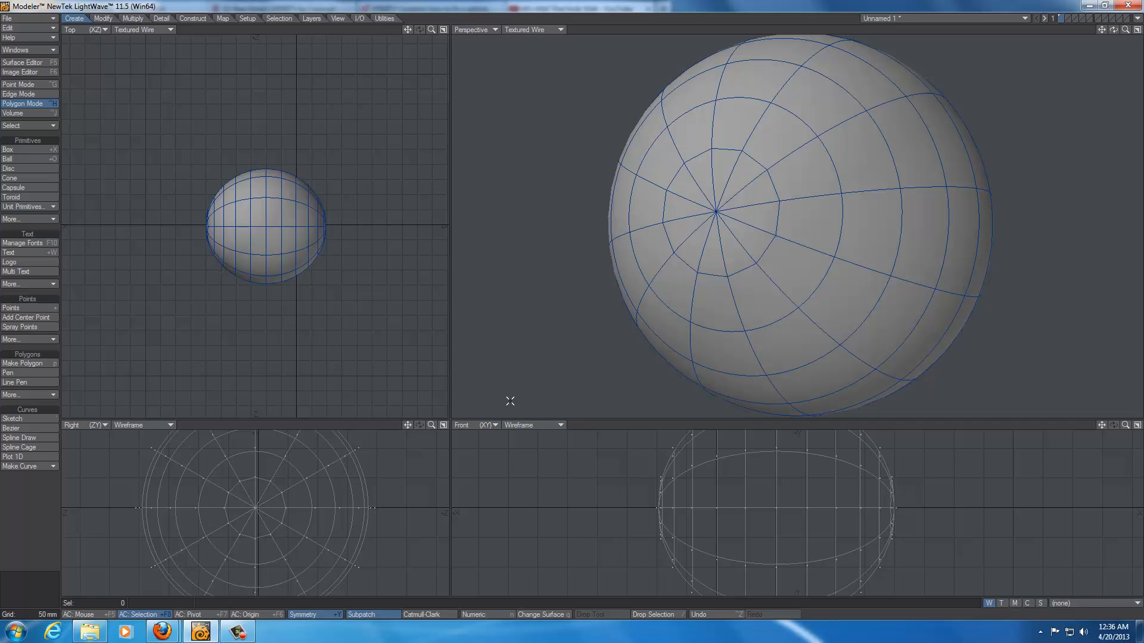
Step: Undo the trial deformations of the ball and turn symmetry off
key("ctrl+z")
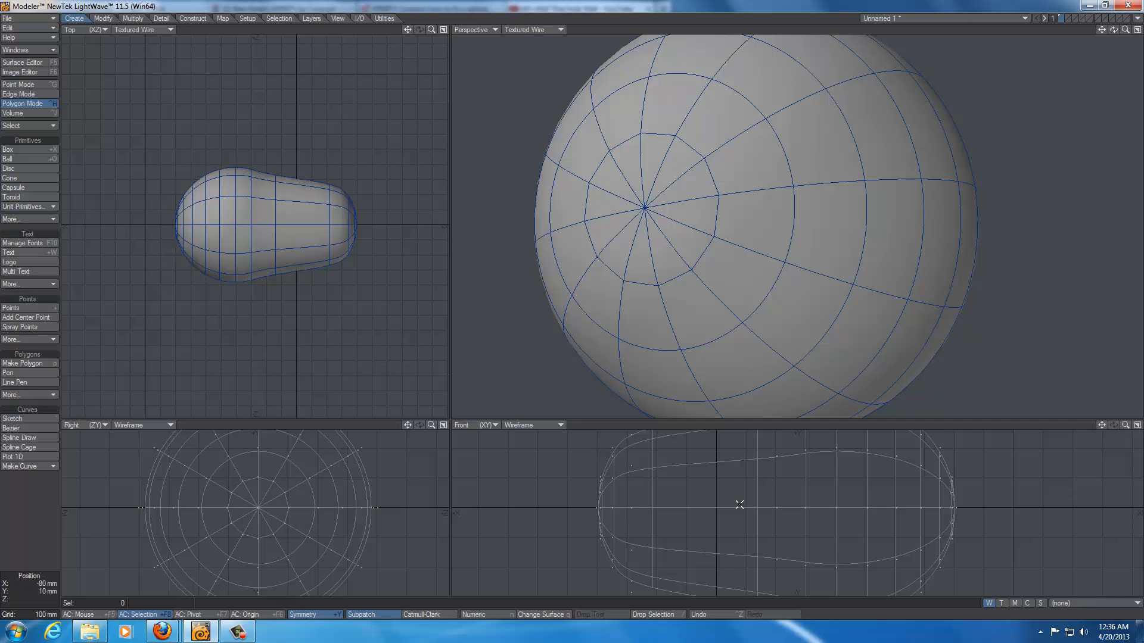
key("ctrl+z")
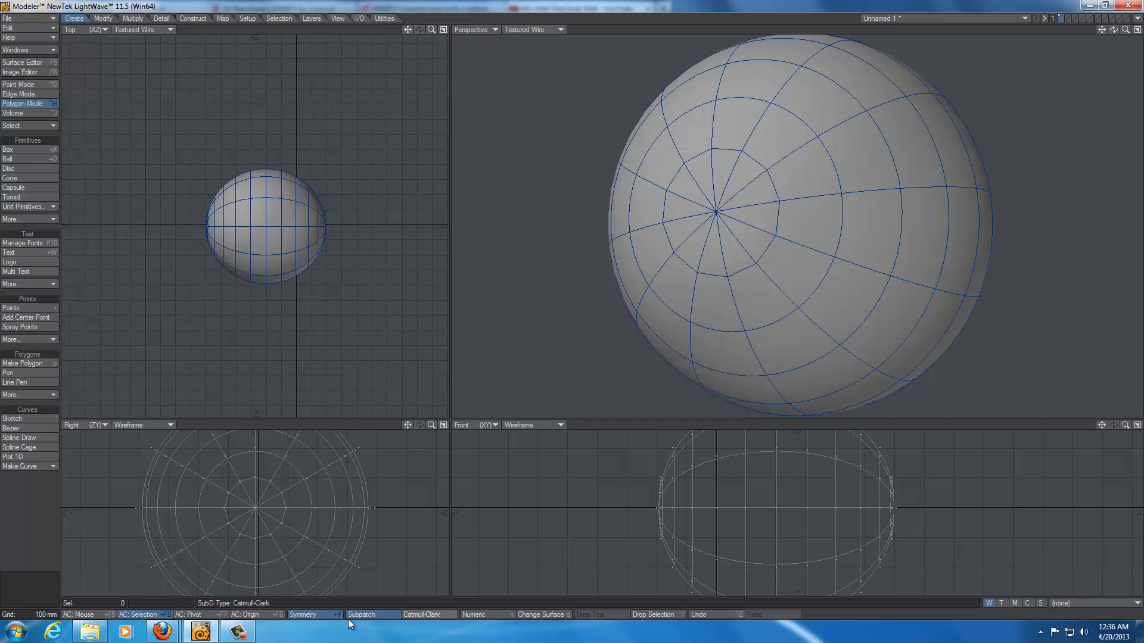
left_click(317, 614)
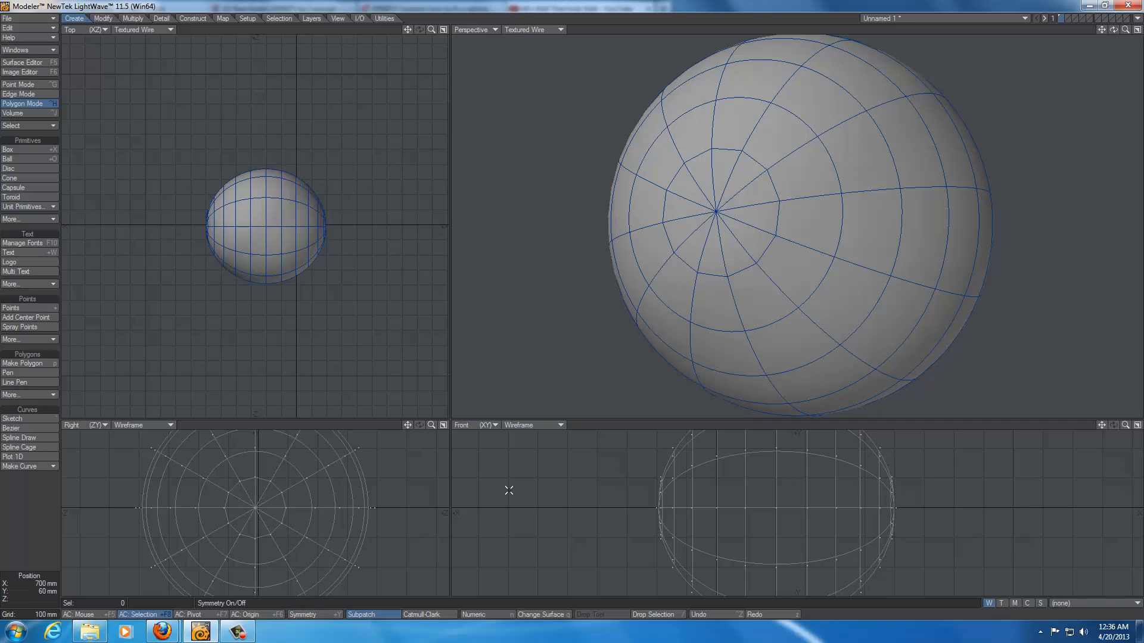
key("ctrl+z")
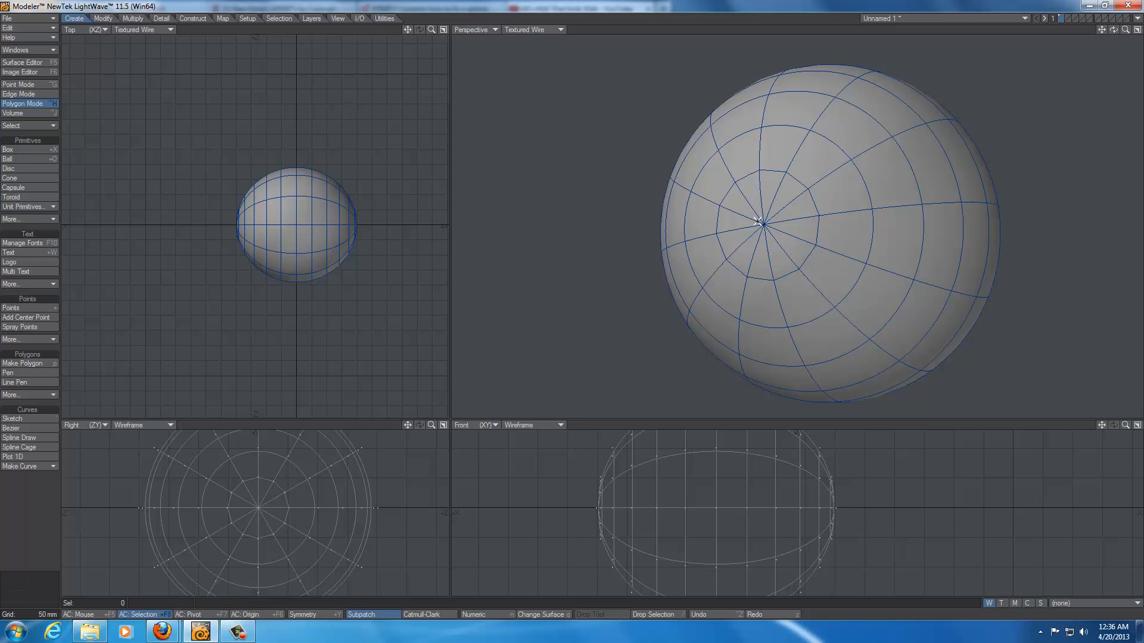
Step: Turn symmetry on and merge two adjacent triangles at the ball's pole into one quad on both sides
left_click_drag(757, 220, 901, 242, "alt")
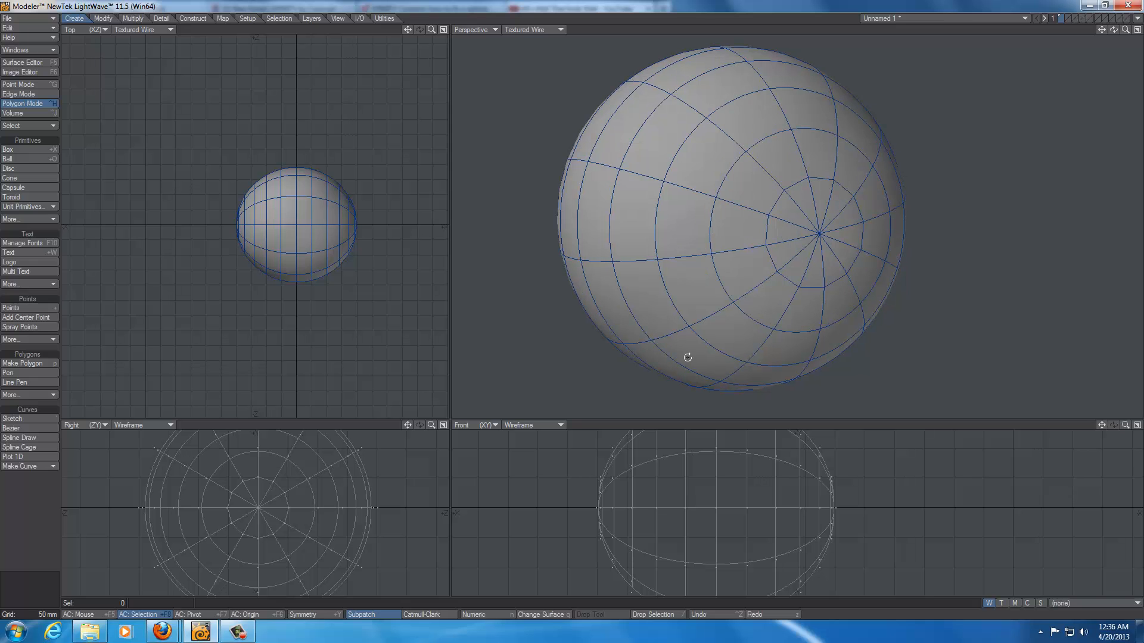
left_click(319, 615)
left_click_drag(795, 242, 810, 213, "ctrl+alt")
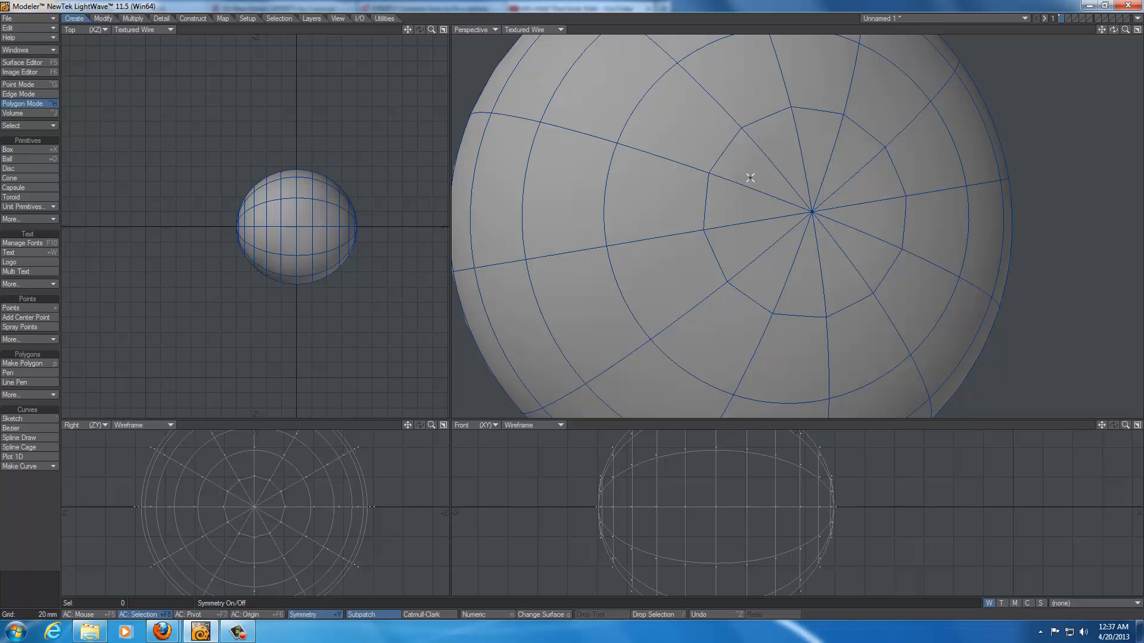
left_click_drag(749, 178, 742, 190)
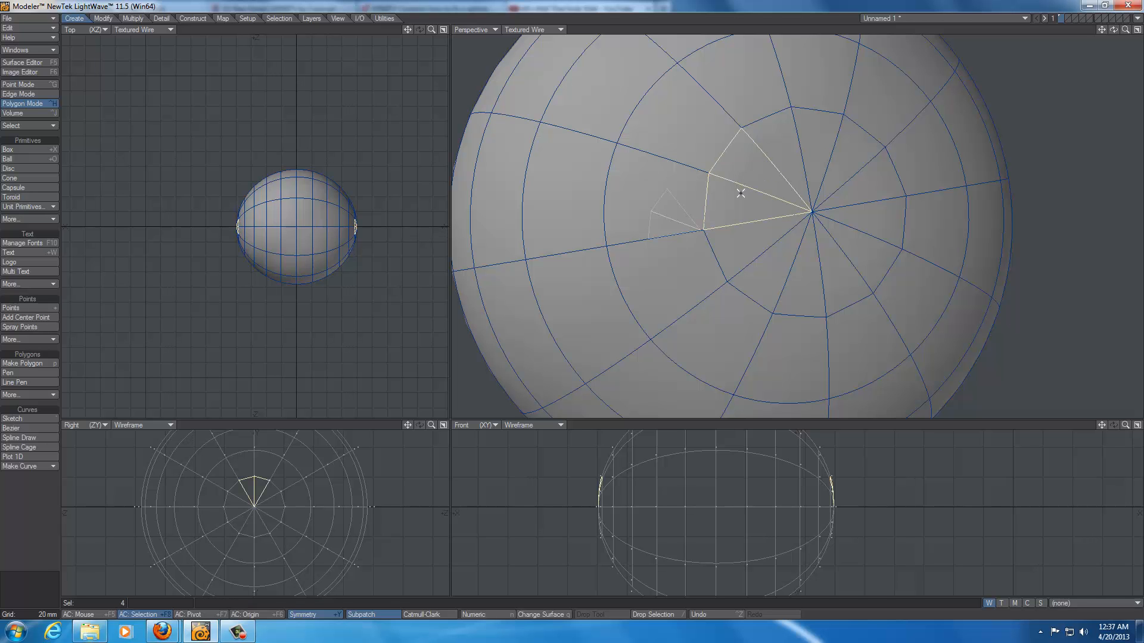
key("shift+z")
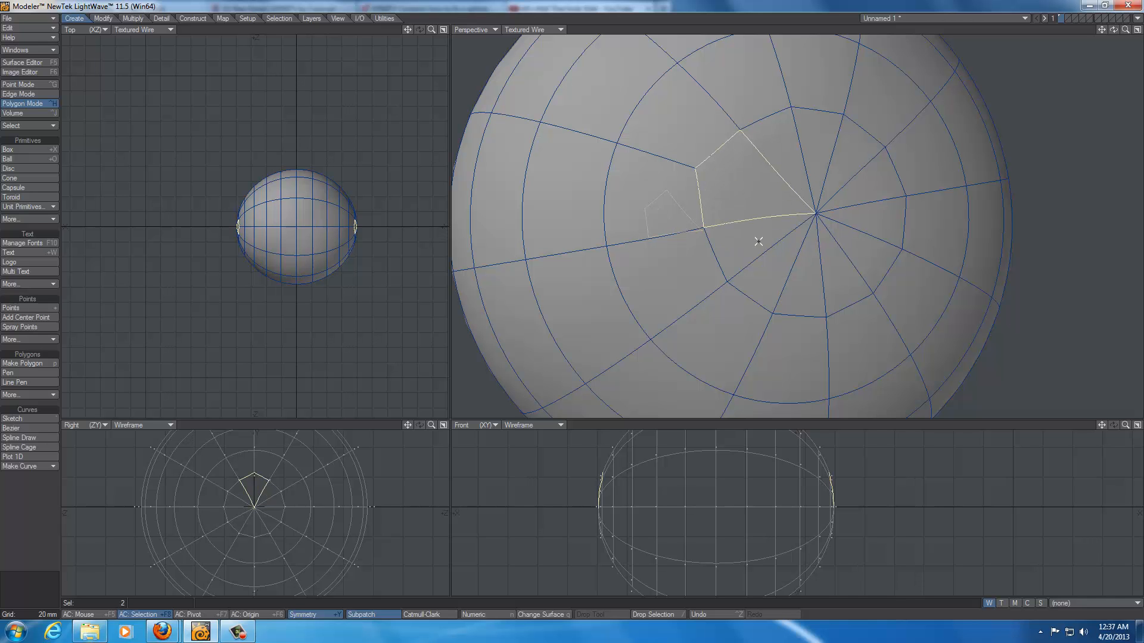
key("/")
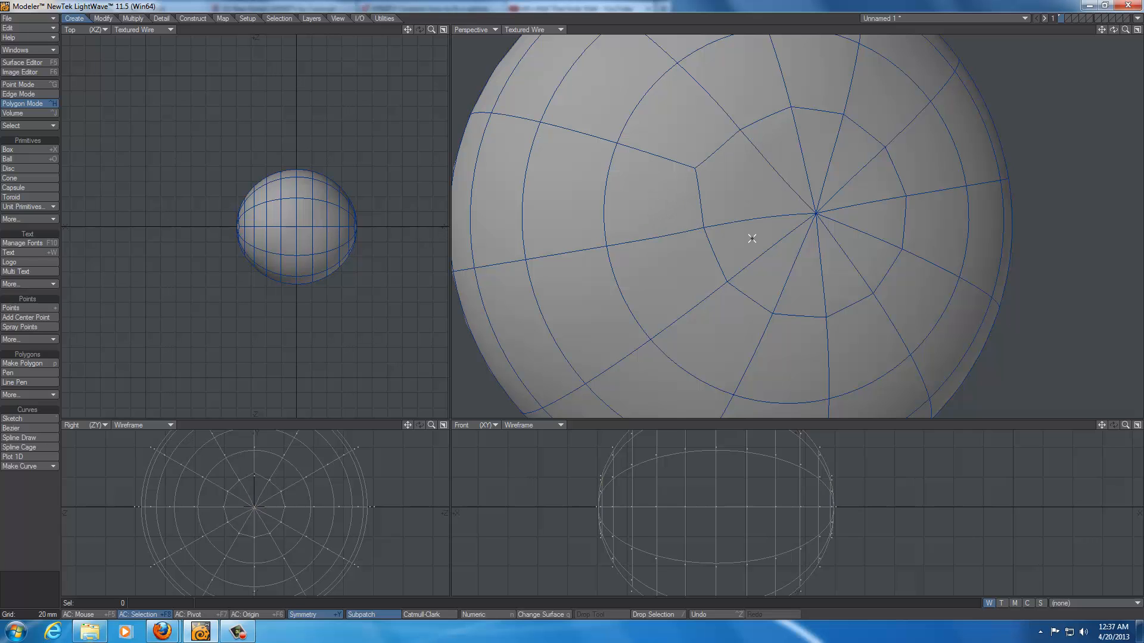
Step: Merge the remaining pole triangles in adjacent pairs into five more quads and clear the selection
left_click_drag(753, 240, 770, 257)
key("z")
key("/")
left_click_drag(806, 277, 826, 272)
key("z")
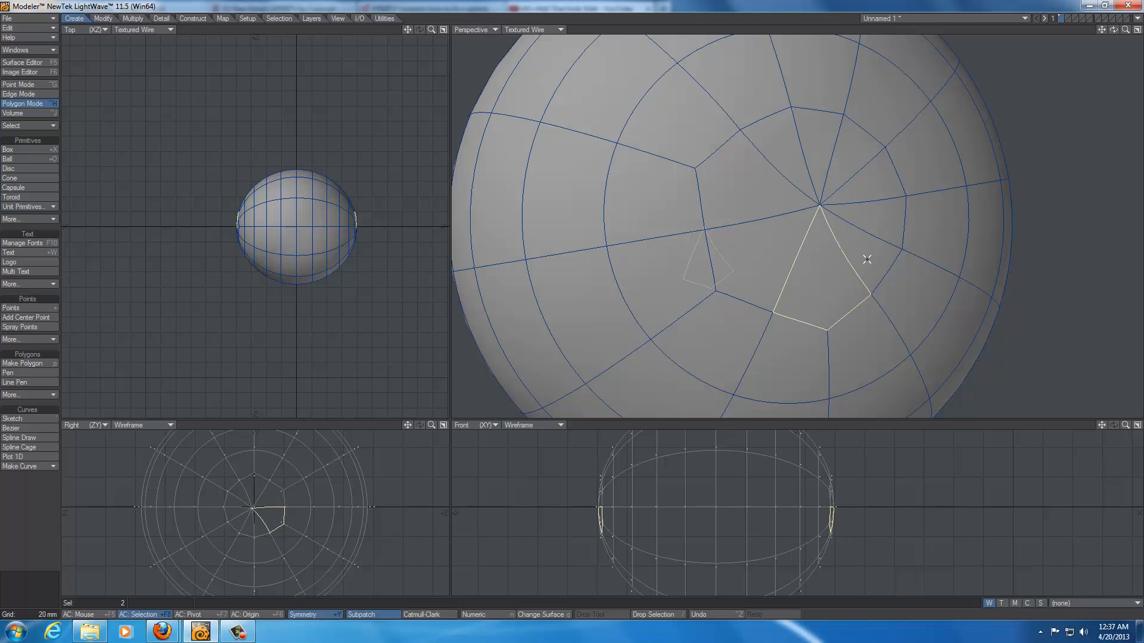
key("/")
left_click_drag(863, 258, 877, 233)
key("z")
key("/")
mouse_move(863, 207)
left_mouse_down()
mouse_move(860, 186)
mouse_move(850, 194)
mouse_move(858, 212)
left_mouse_up()
key("z")
key("/")
left_click_drag(824, 152, 791, 166)
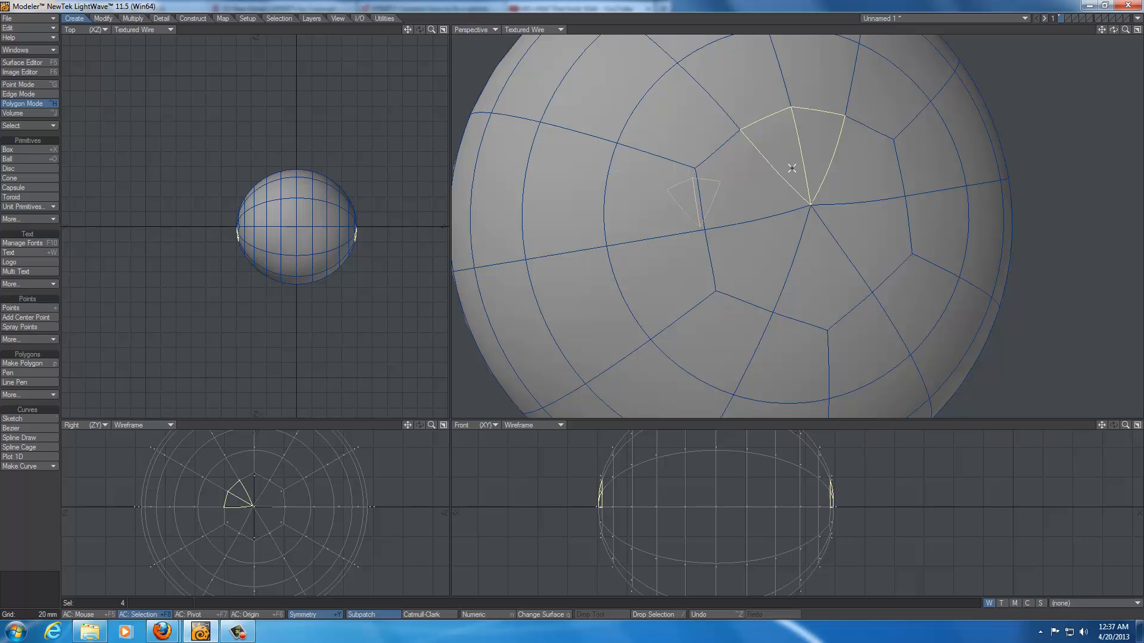
key("z")
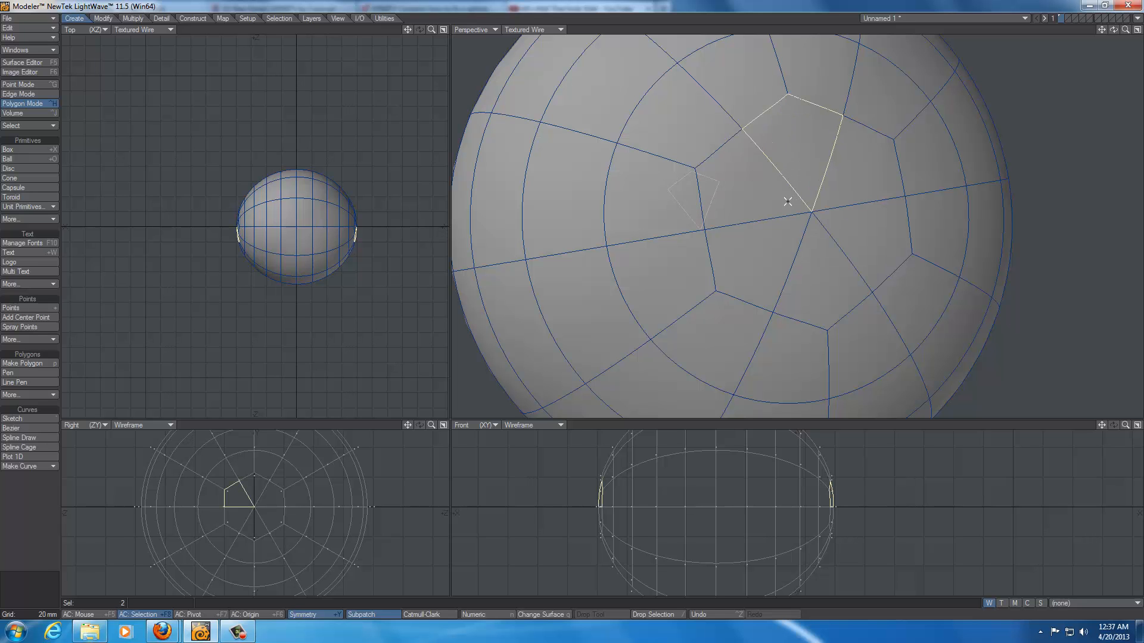
left_click(794, 171)
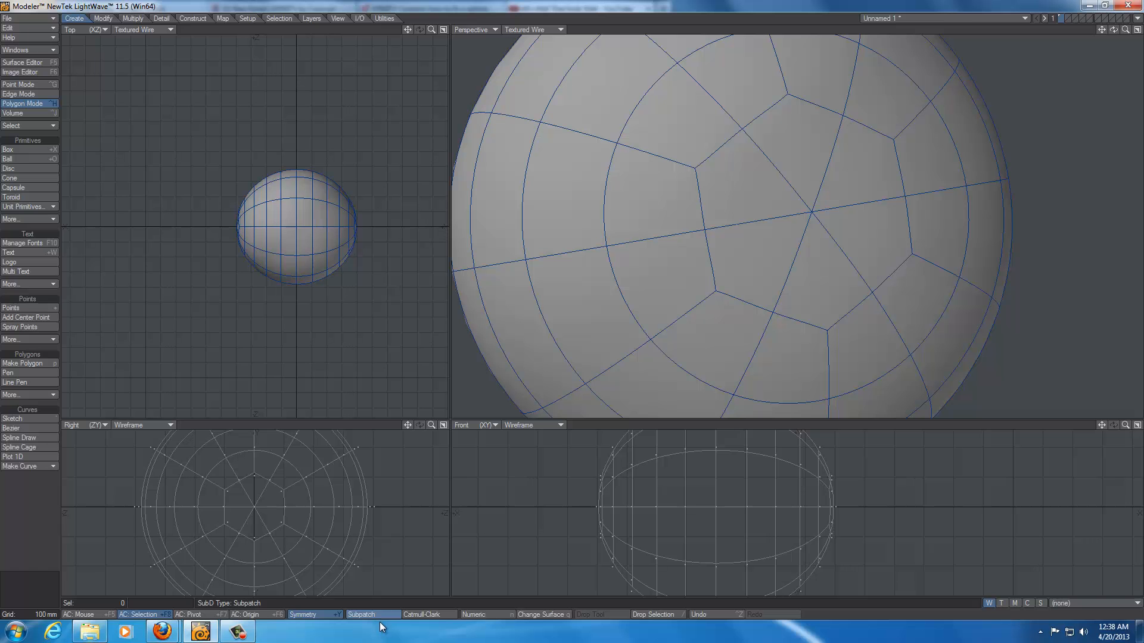
Step: Switch the ball from subpatches back to faceted polygons and inspect the reworked pole
key("Tab")
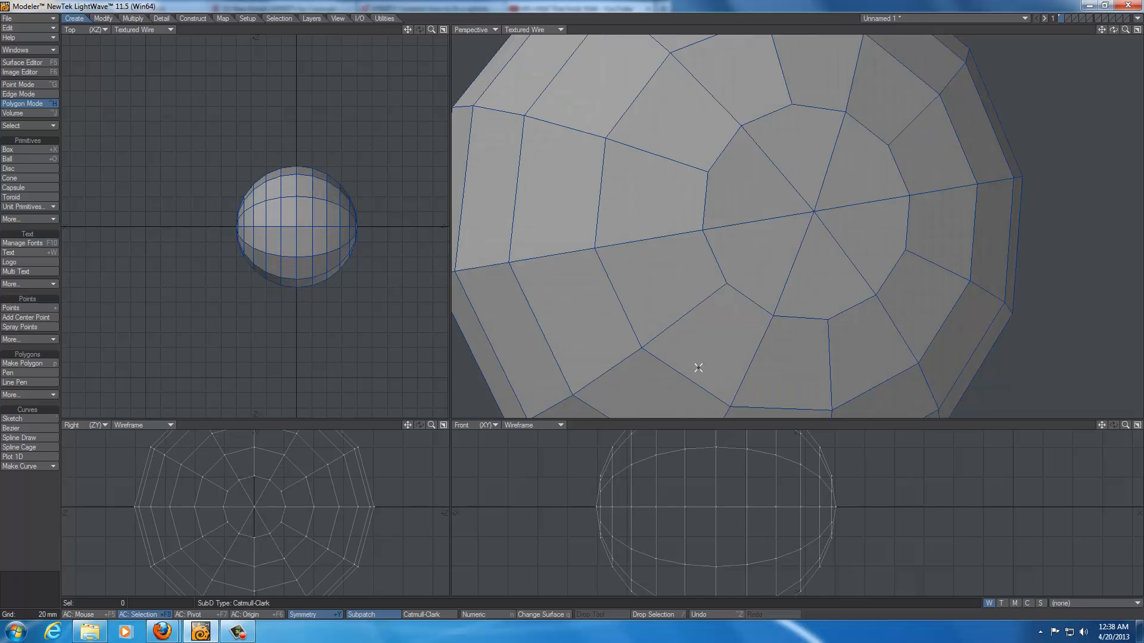
left_click_drag(778, 298, 771, 273, "alt")
left_click_drag(770, 270, 793, 279, "alt")
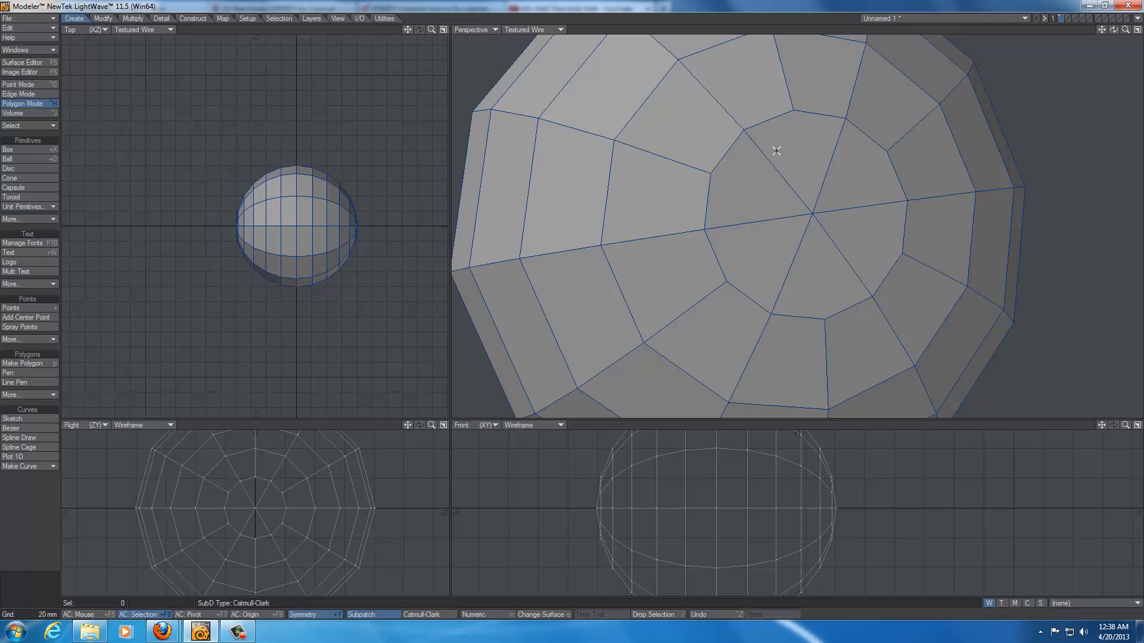
Step: Select the six quads around each pole and cut them across the middle of their spokes, forming an inner hexagon
left_click(805, 158)
mouse_move(825, 170)
left_mouse_down()
mouse_move(832, 212)
mouse_move(792, 248)
mouse_move(766, 203)
left_mouse_up()
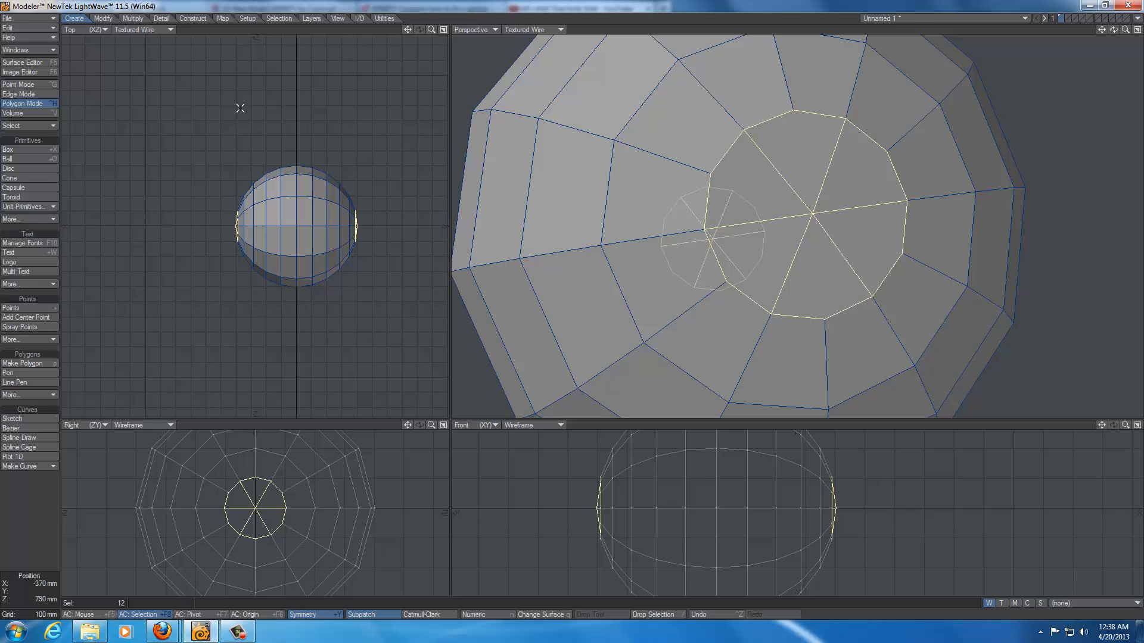
left_click(195, 17)
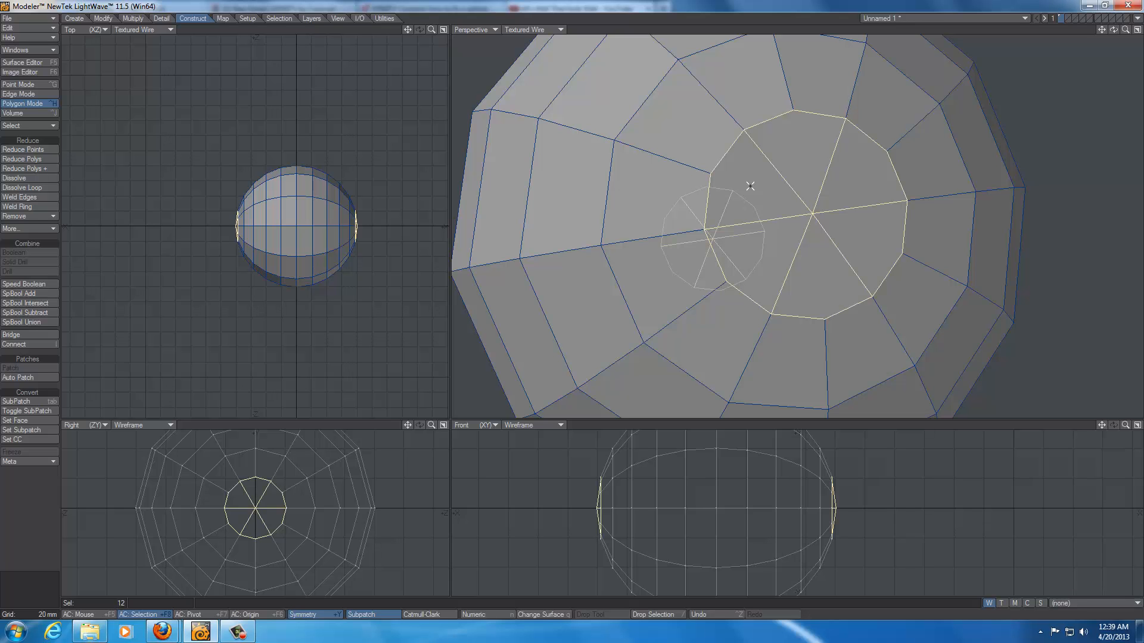
key("l")
left_click(771, 210)
key("slash")
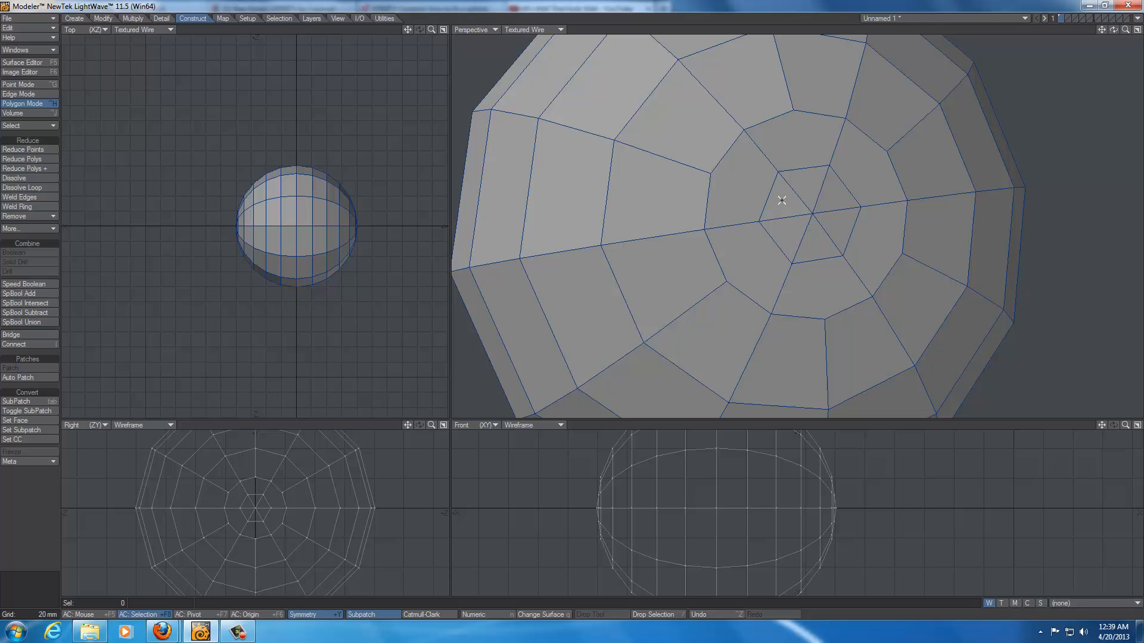
Step: Merge the six triangles inside the inner hexagon in adjacent pairs to form three quads
left_click_drag(787, 202, 783, 227)
key("z")
left_click(795, 206)
left_click_drag(806, 187, 825, 196)
key("z")
left_click(832, 225)
left_click(832, 225)
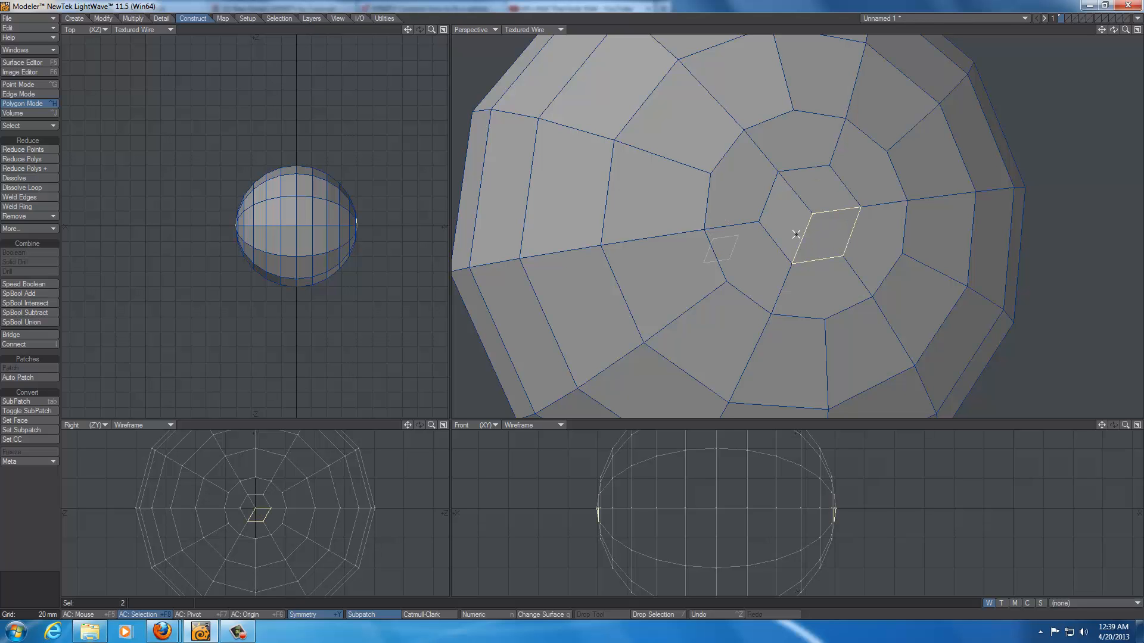
left_click(813, 232)
Step: Try converting the ball to subpatches and revert it to plain polygons
key("Tab")
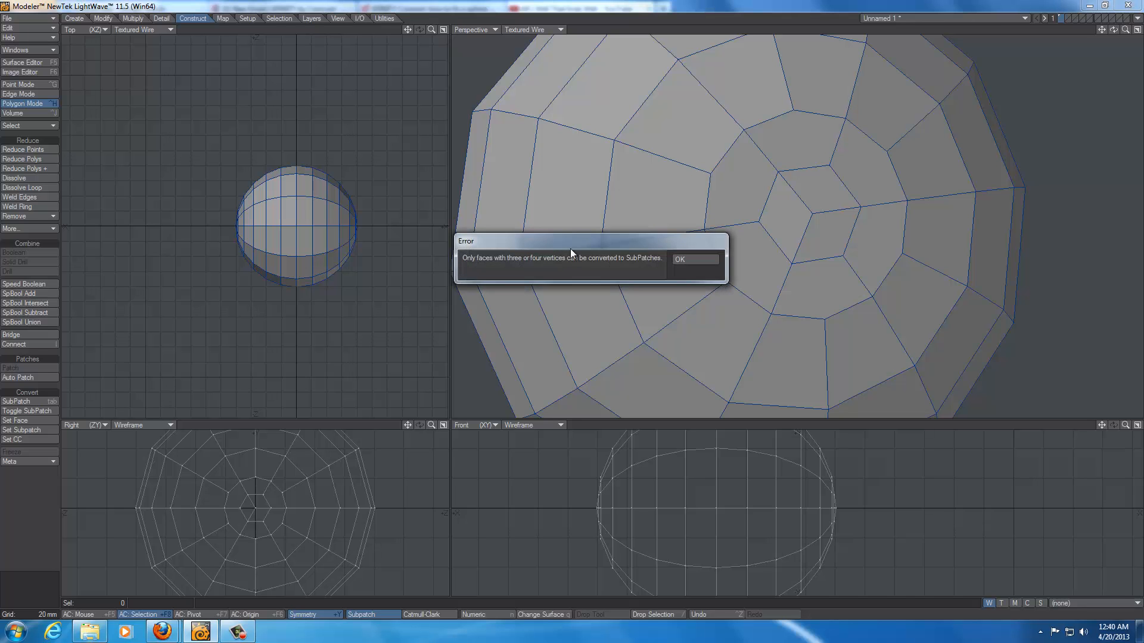
left_click_drag(553, 249, 540, 199)
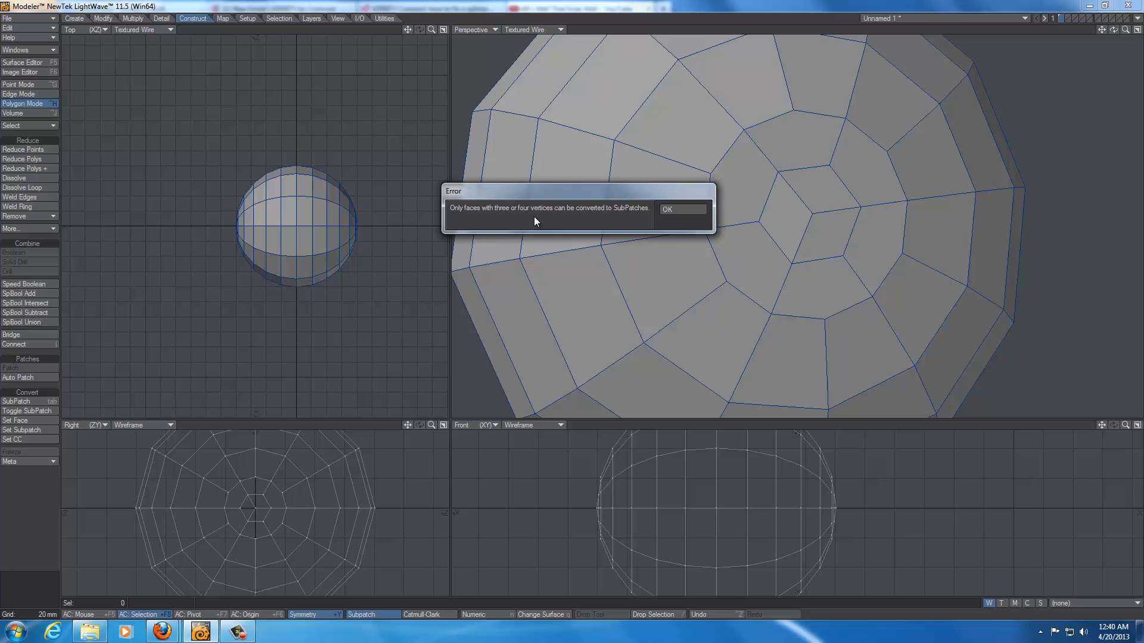
left_click(677, 209)
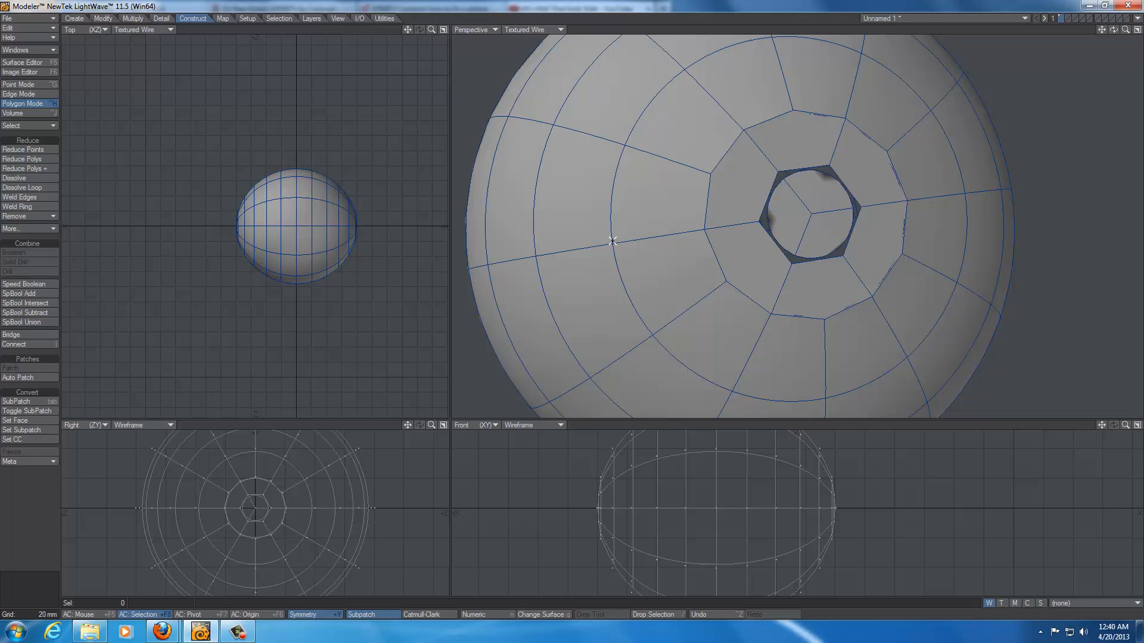
key("Tab")
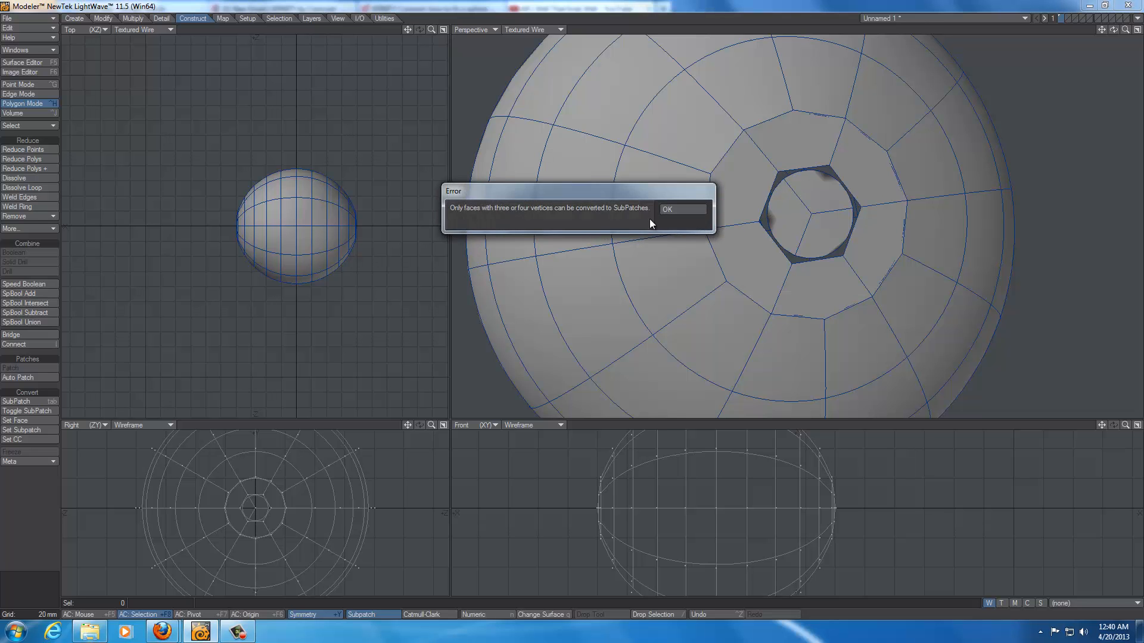
left_click(661, 211)
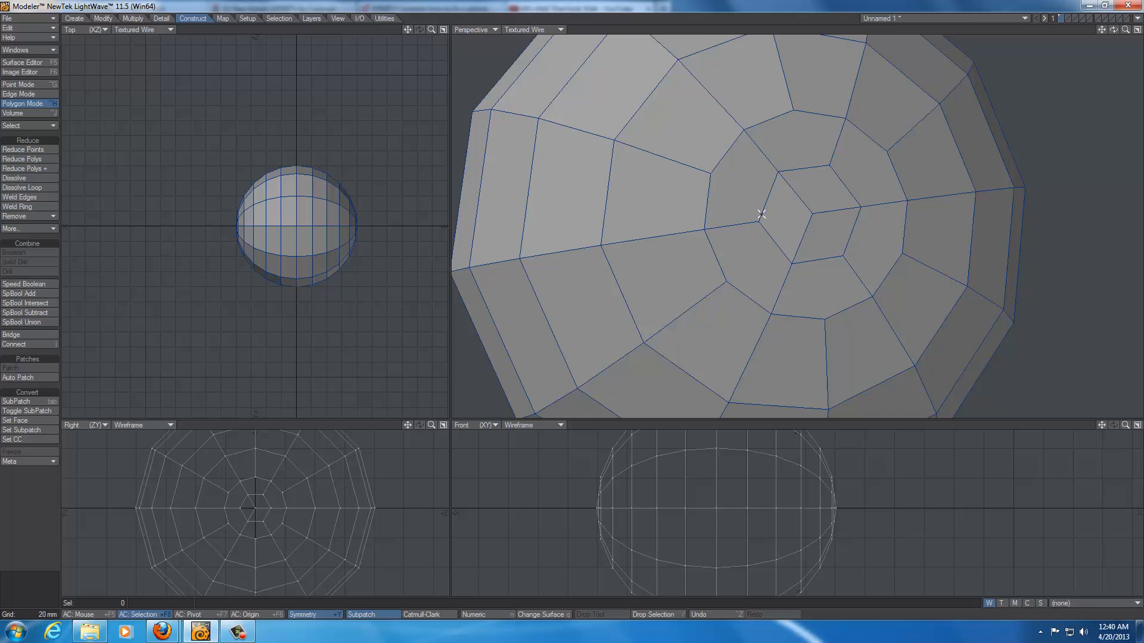
Step: Inspect the points of the inner hexagon and surrounding ring at the pole in point mode
left_click_drag(786, 174, 788, 208, "alt")
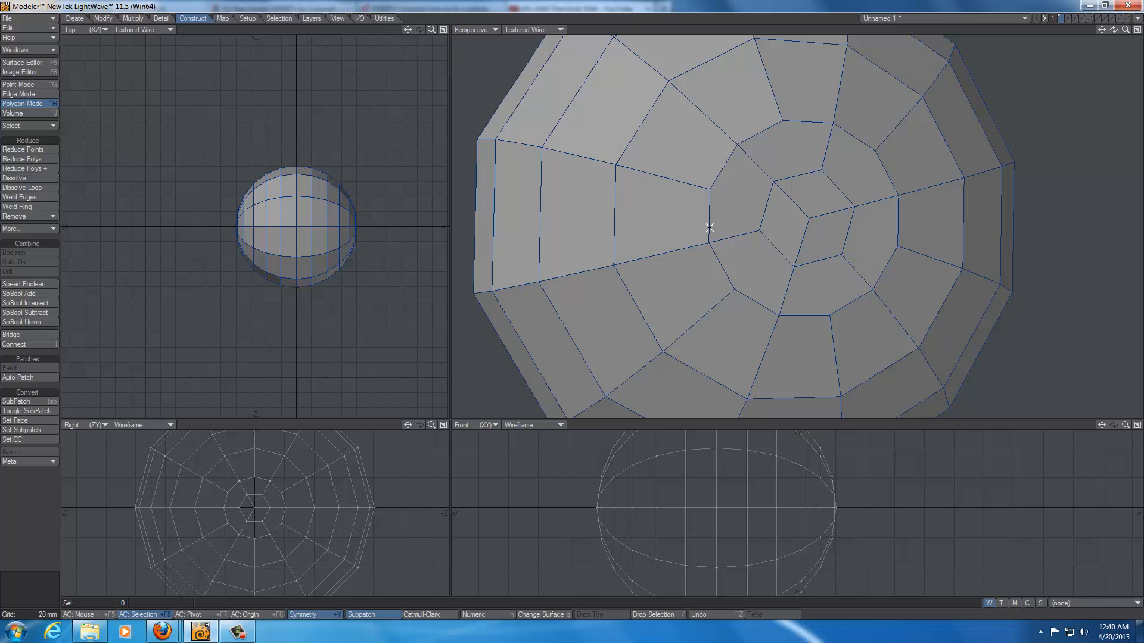
key("ctrl+g")
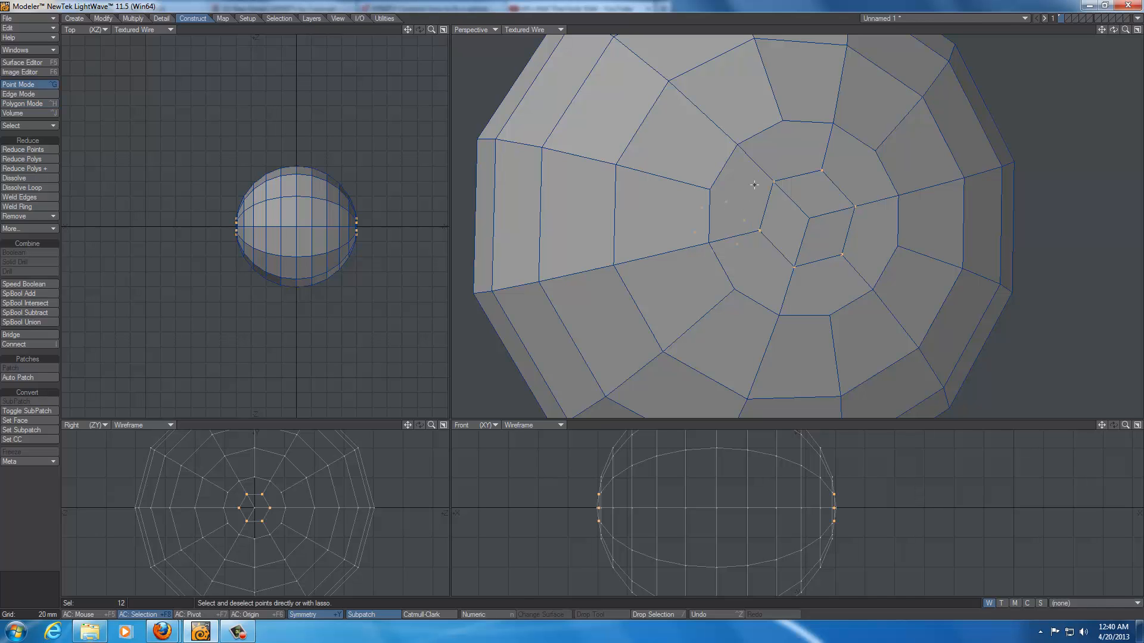
key("slash")
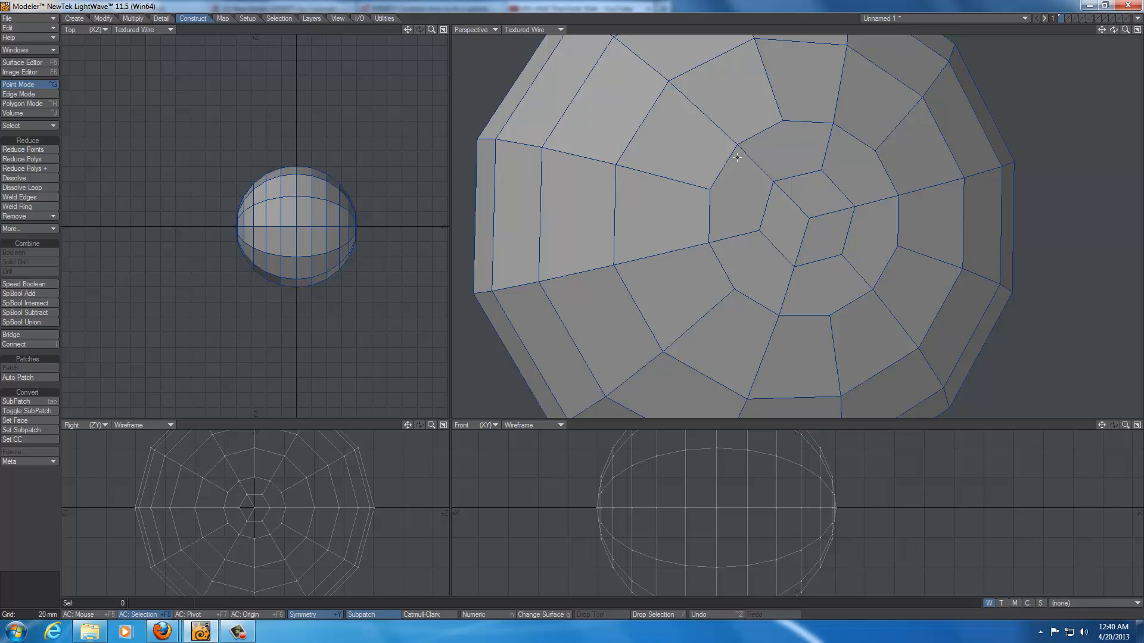
left_click(709, 189)
key("/")
scroll(787, 220, "up", 2)
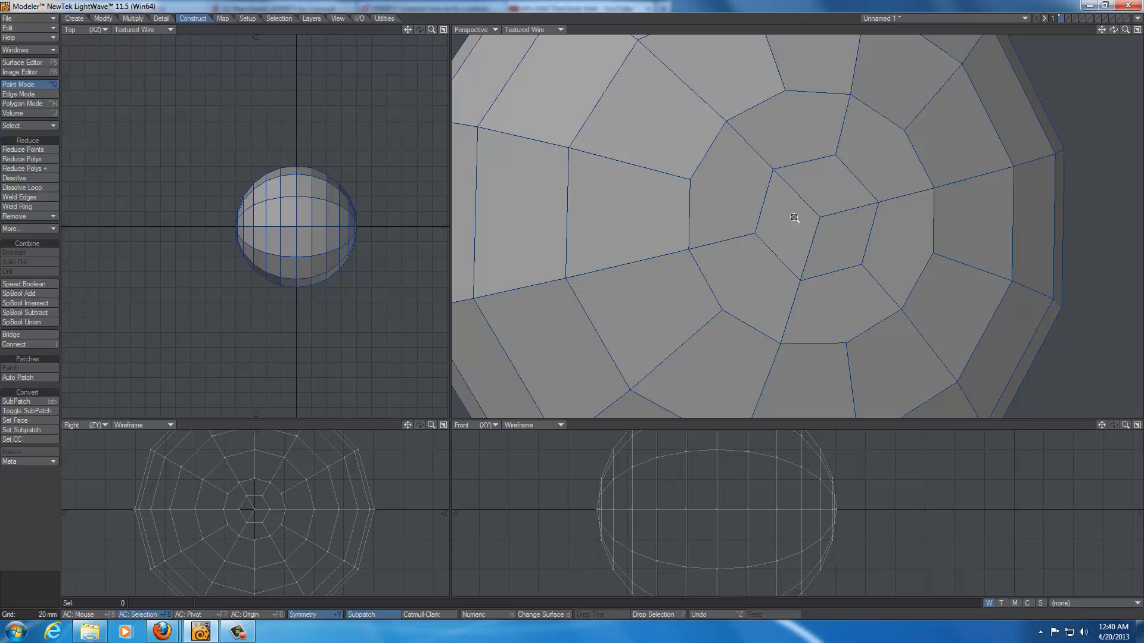
scroll(798, 218, "up", 2)
scroll(802, 218, "down", 2)
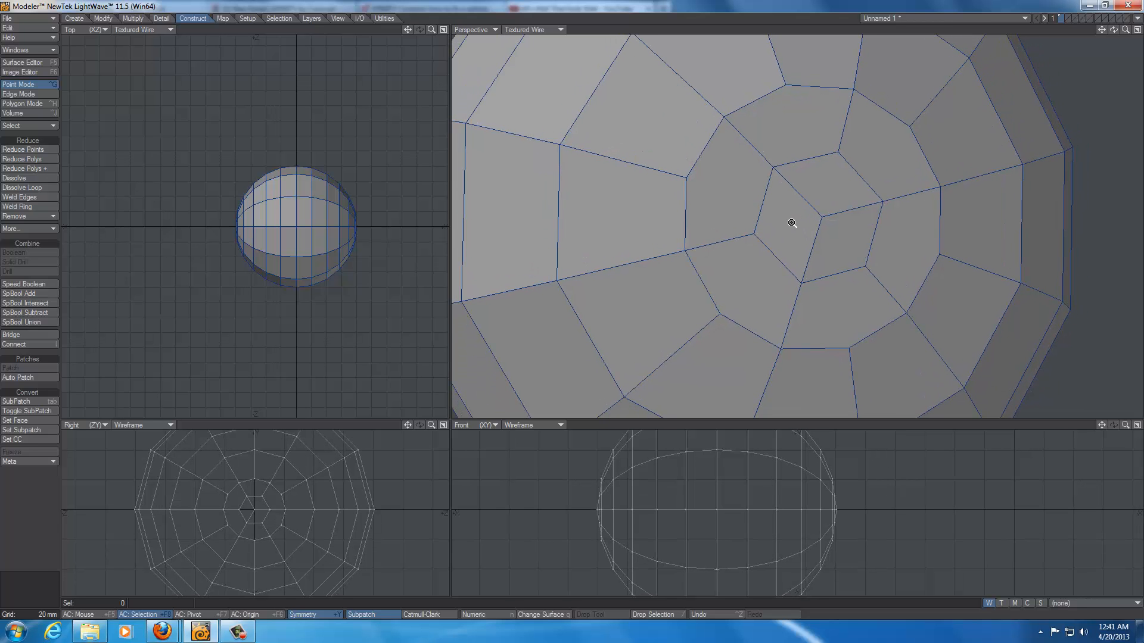
Step: Split two ring polygons from one inner hexagon corner to the outer ring and merge the two resulting triangles into a quad
left_click(685, 178)
key("l")
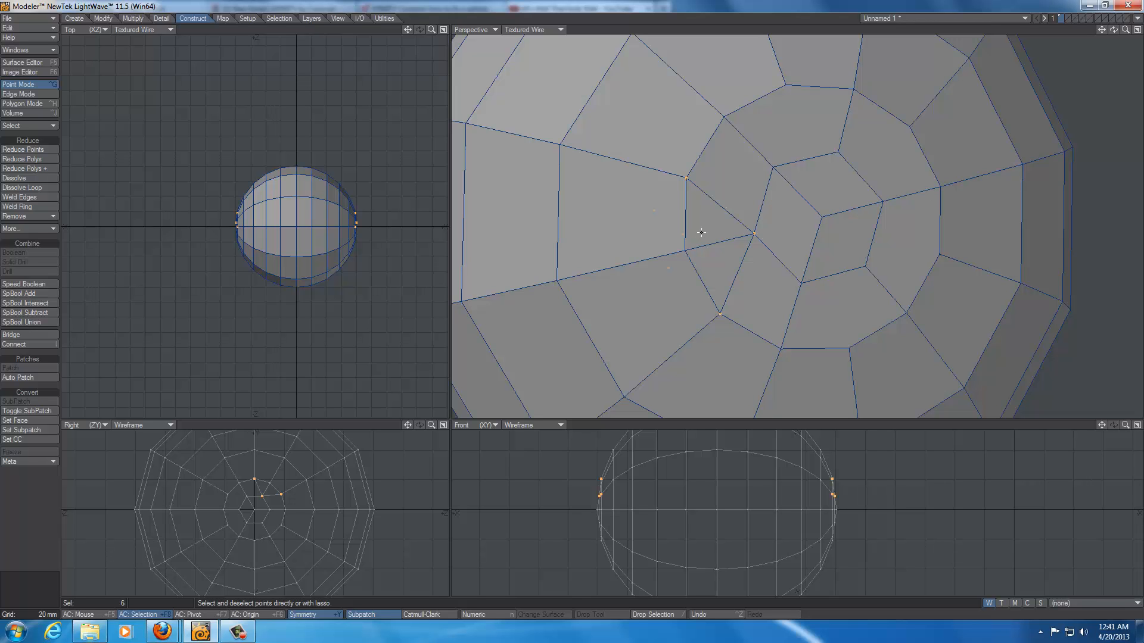
key("ctrl+h")
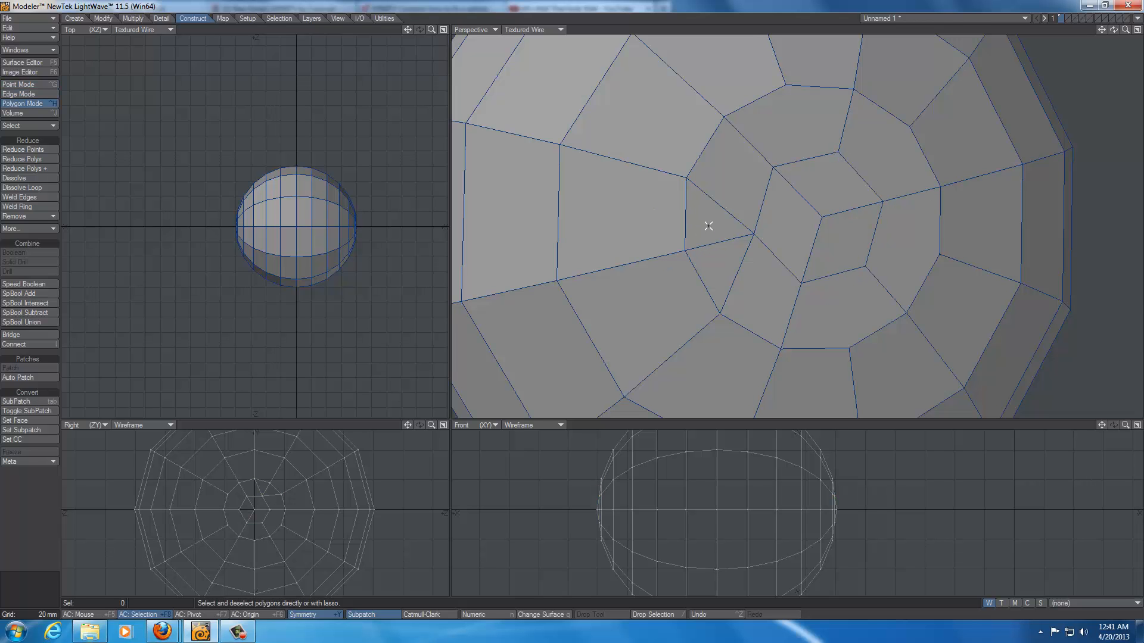
left_click(708, 225)
left_click(714, 253)
key("z")
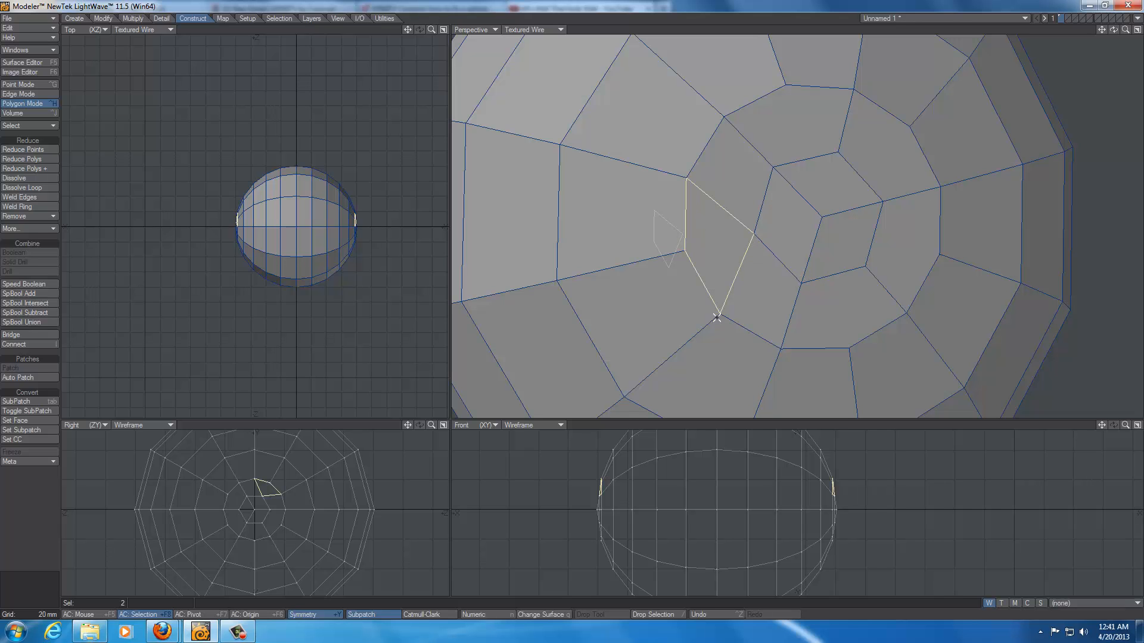
Step: Split the two ring polygons at the inner hexagon's lower-right corner, connecting it to the two adjacent outer ring points
key("Delete")
left_click(940, 254)
key("ctrl+g")
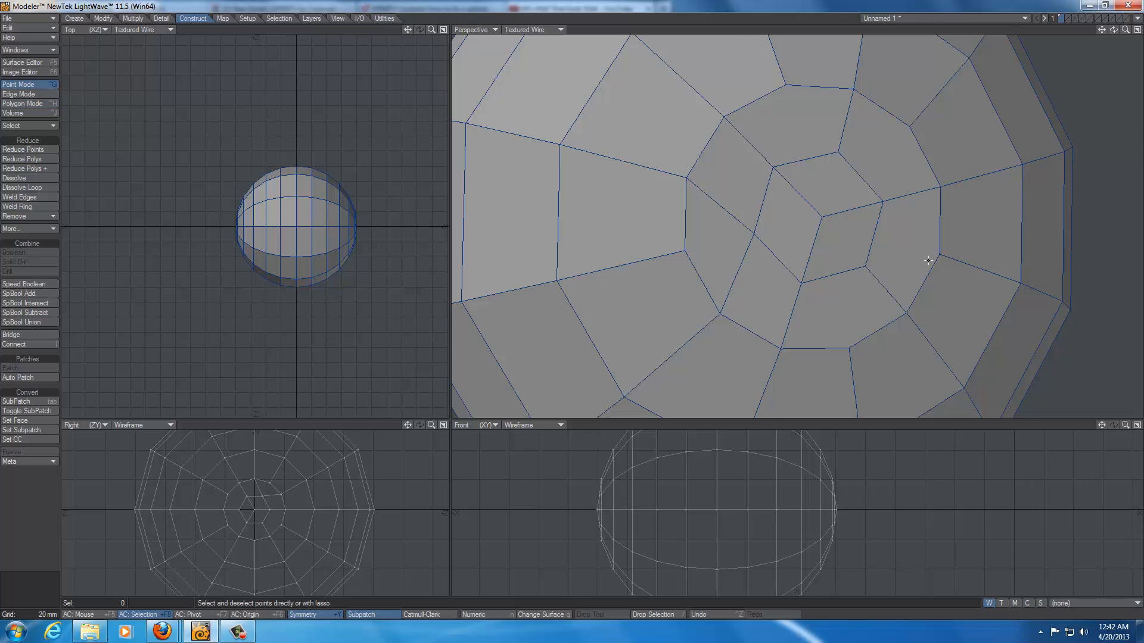
left_click(940, 255)
left_click(865, 267)
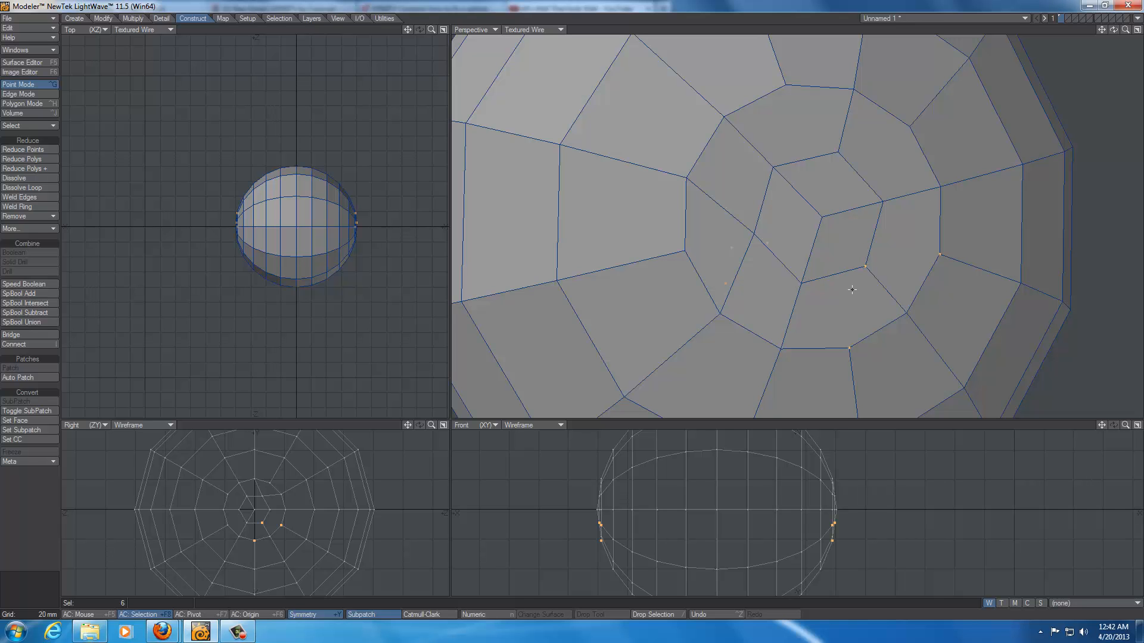
key("l")
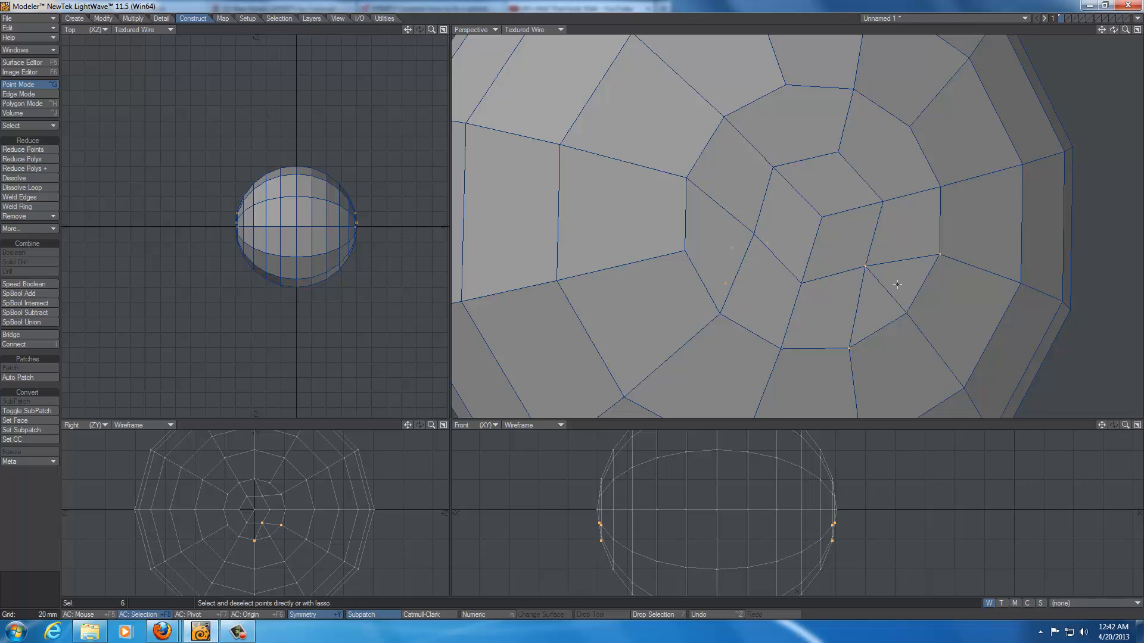
Step: Merge the two triangles beside the inner hexagon's lower-right corner into one quad
key("/")
key("ctrl+h")
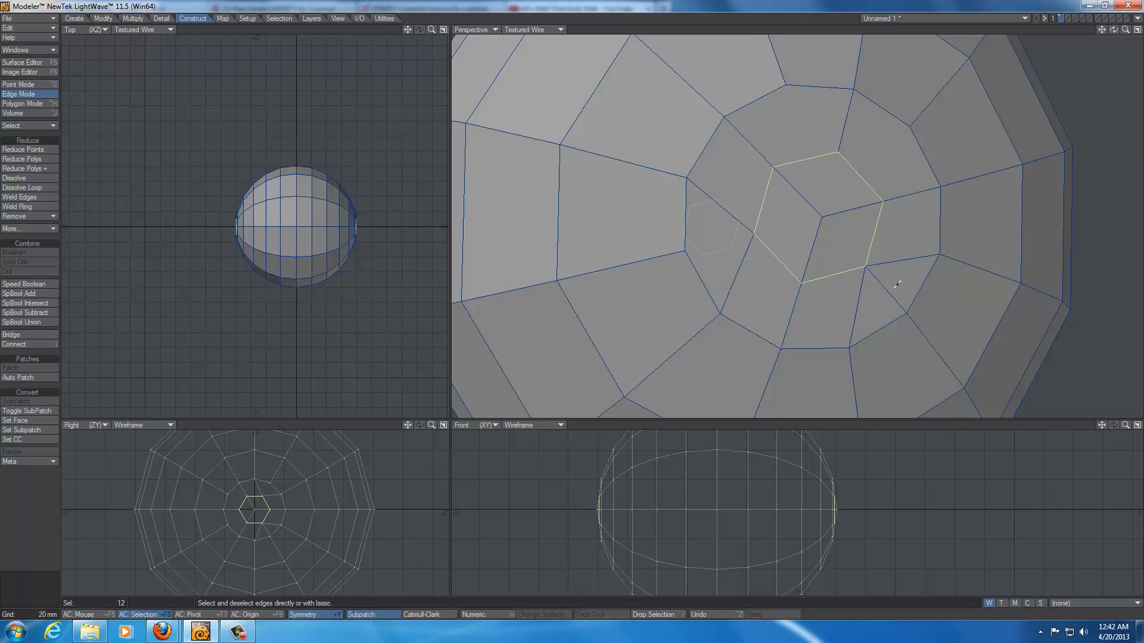
left_click(897, 280)
left_click(884, 295)
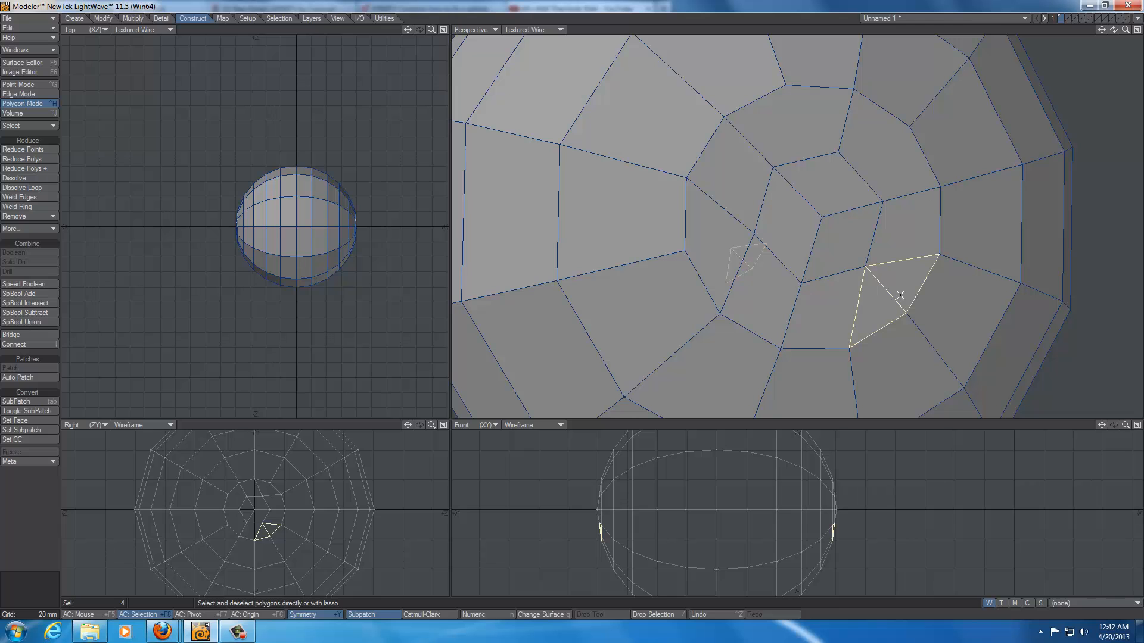
key("z")
key("slash")
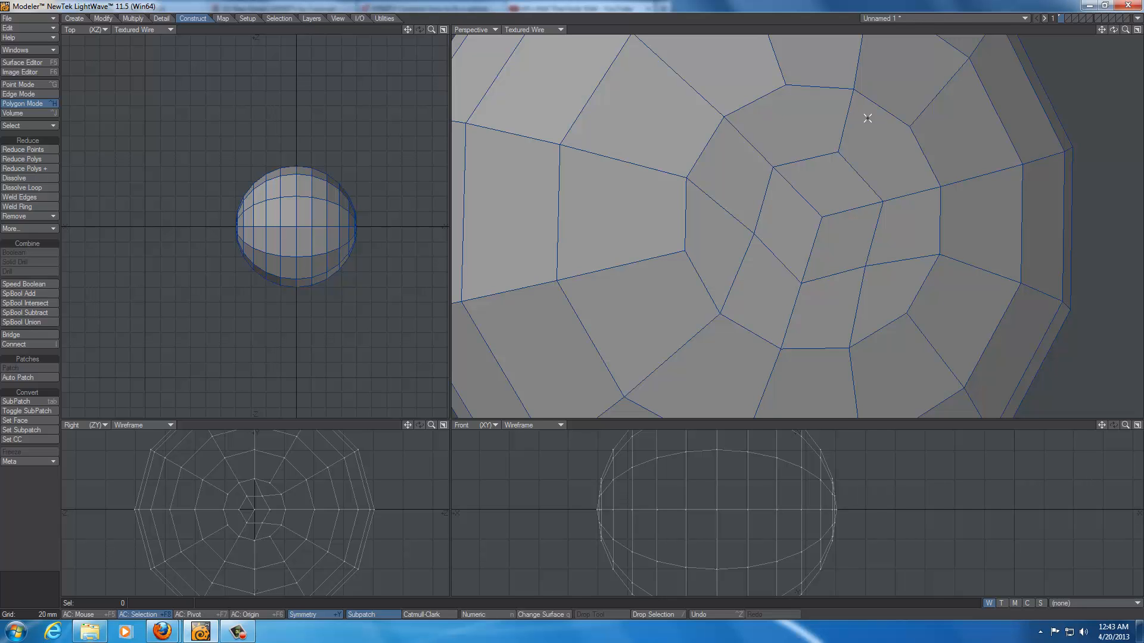
Step: Split the two ring polygons at the inner hexagon's top corner, connecting it to the two adjacent outer ring points
key("ctrl+g")
left_click(909, 126)
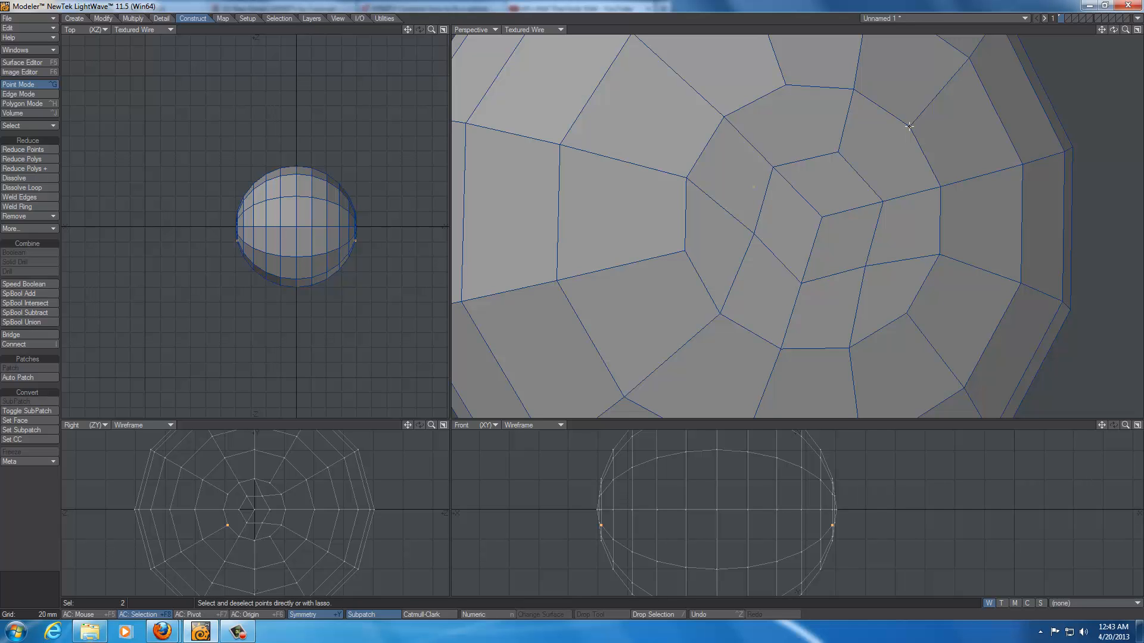
left_click(837, 152)
key("l")
key("slash")
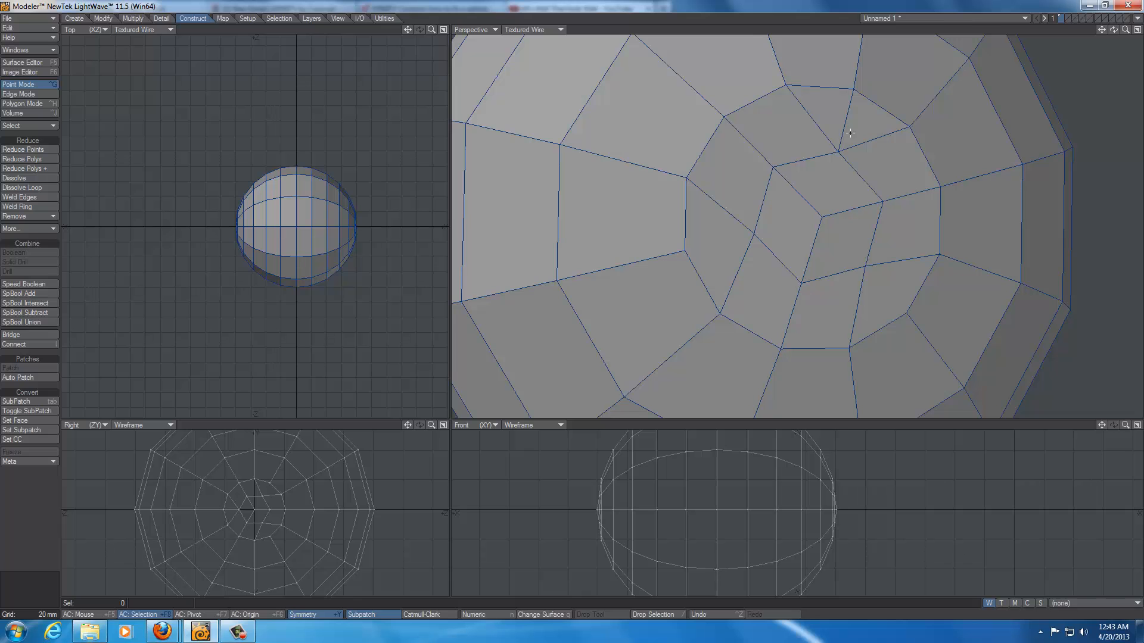
Step: Merge the two triangles above the inner hexagon's top corner into one quad and clear the selection
key("ctrl+h")
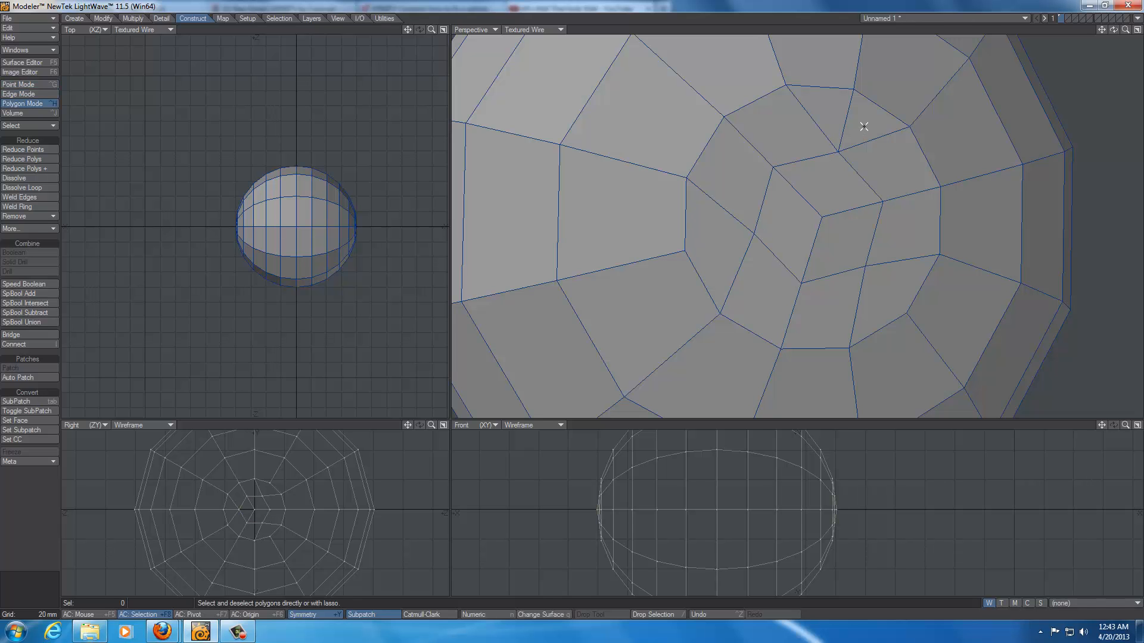
left_click(864, 127)
left_click(836, 115)
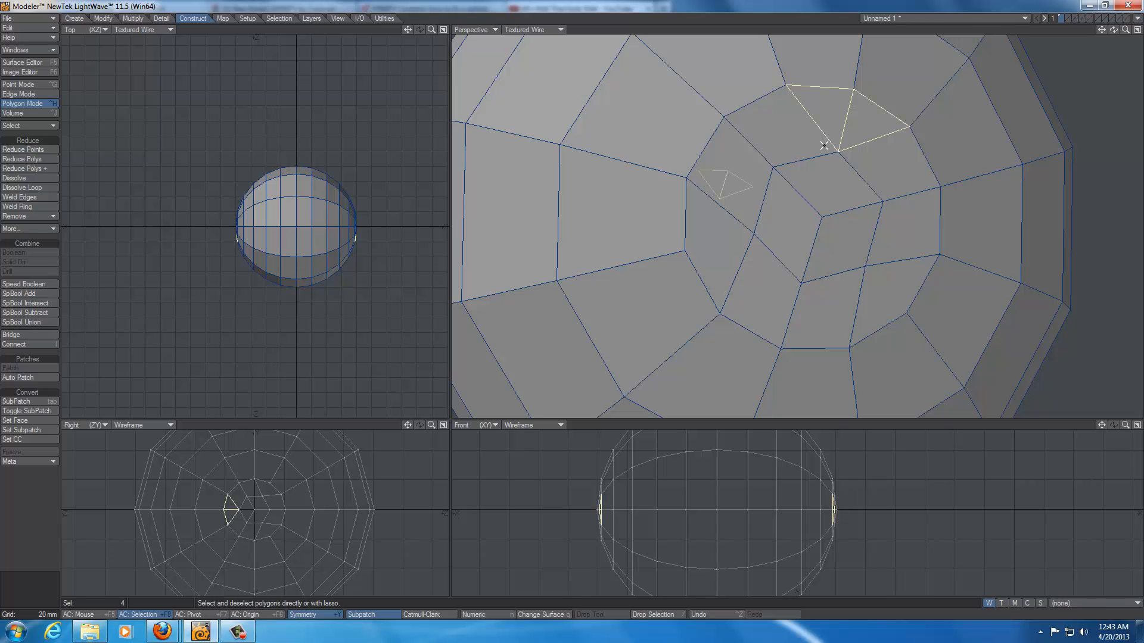
key("z")
left_click(838, 129)
Step: Convert the ball to subpatches, toggling back to plain polygons to compare the pole, and leave it subpatched
left_click_drag(863, 238, 856, 163, "alt")
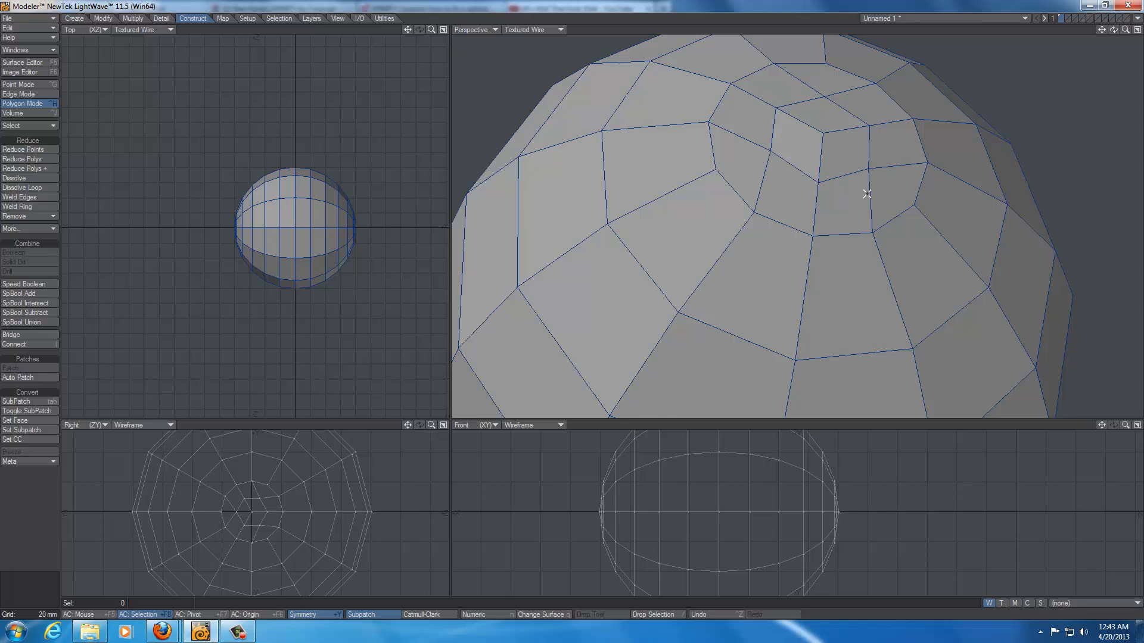
key("Tab")
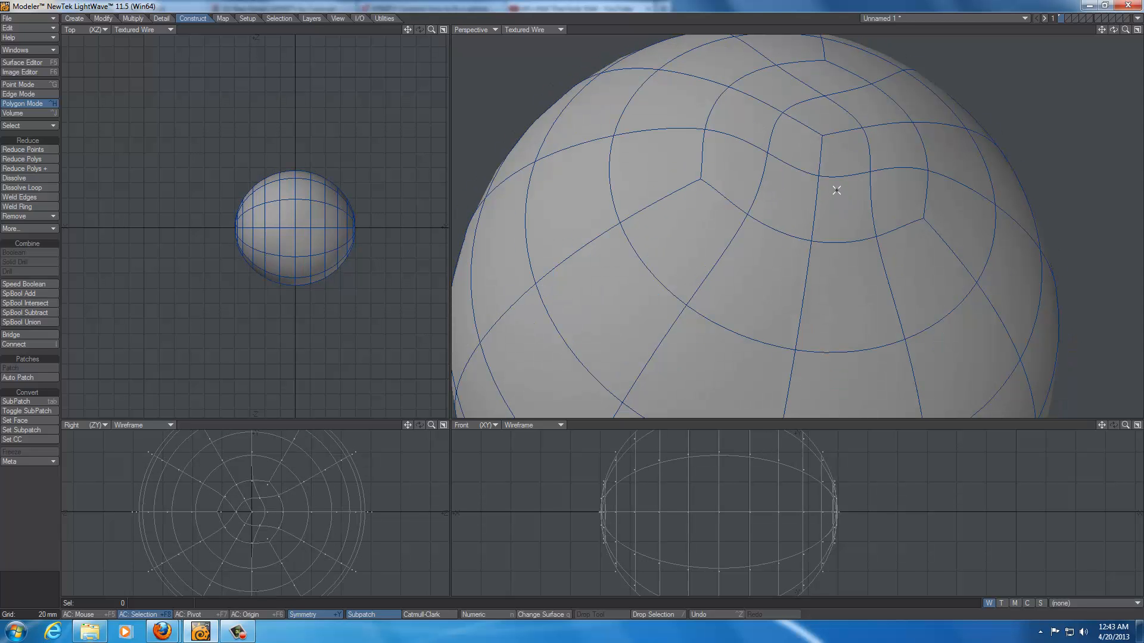
left_click_drag(837, 187, 821, 250, "alt")
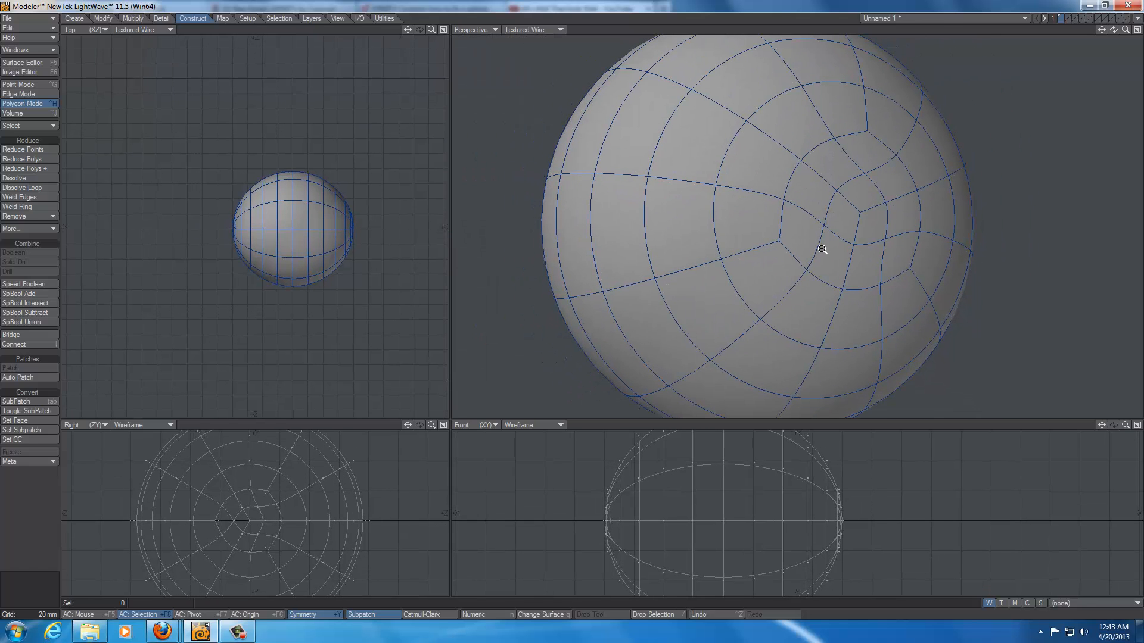
key("Tab")
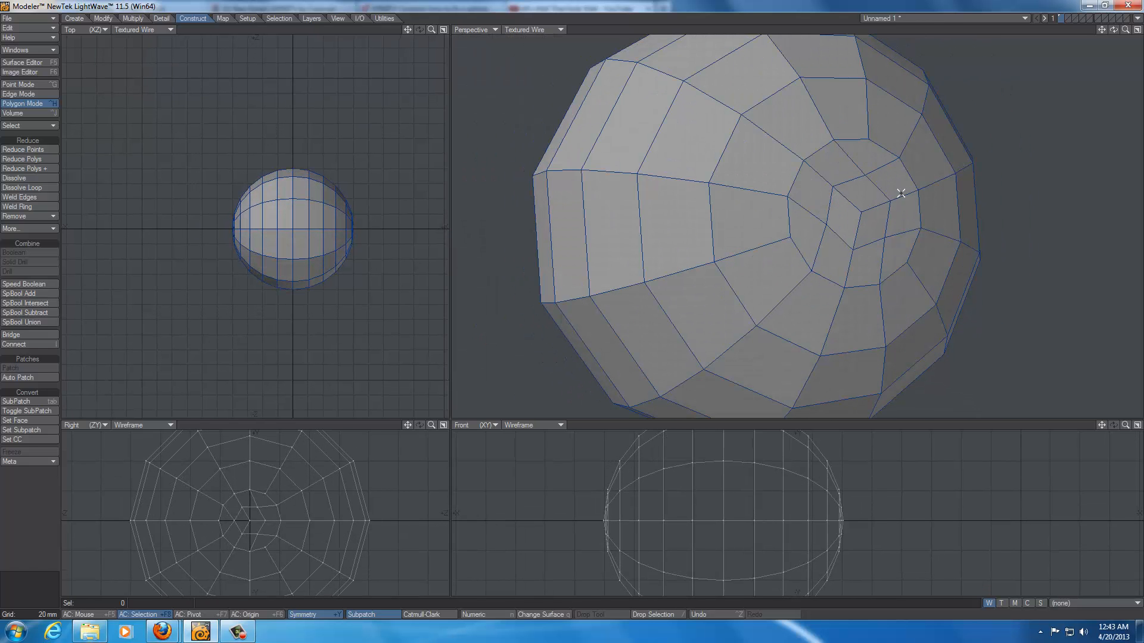
key("Tab")
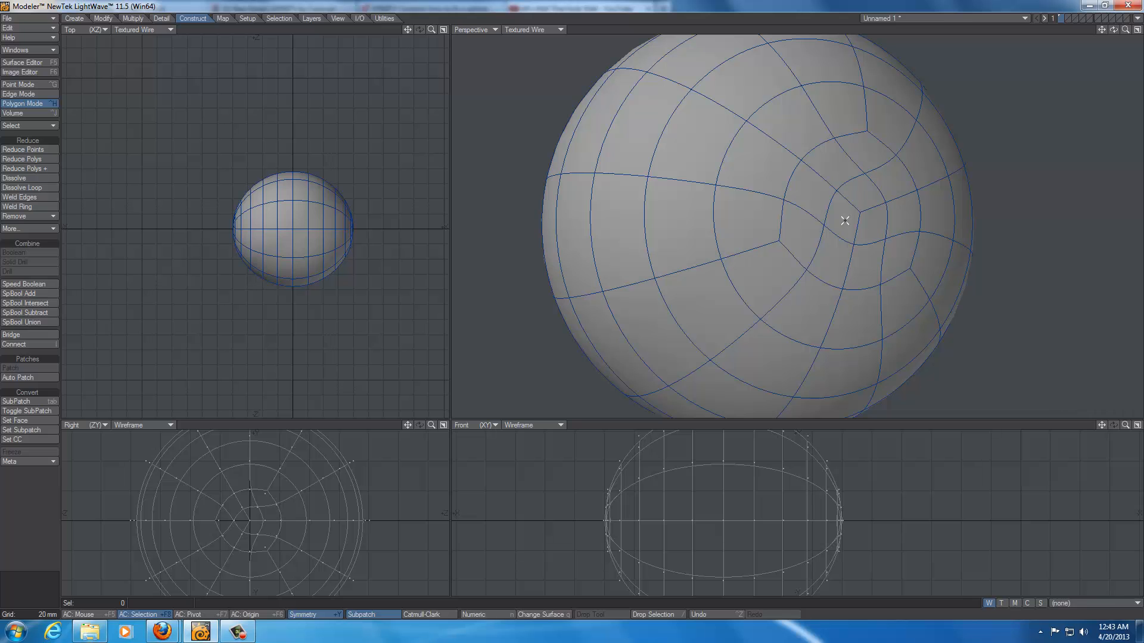
key("Tab")
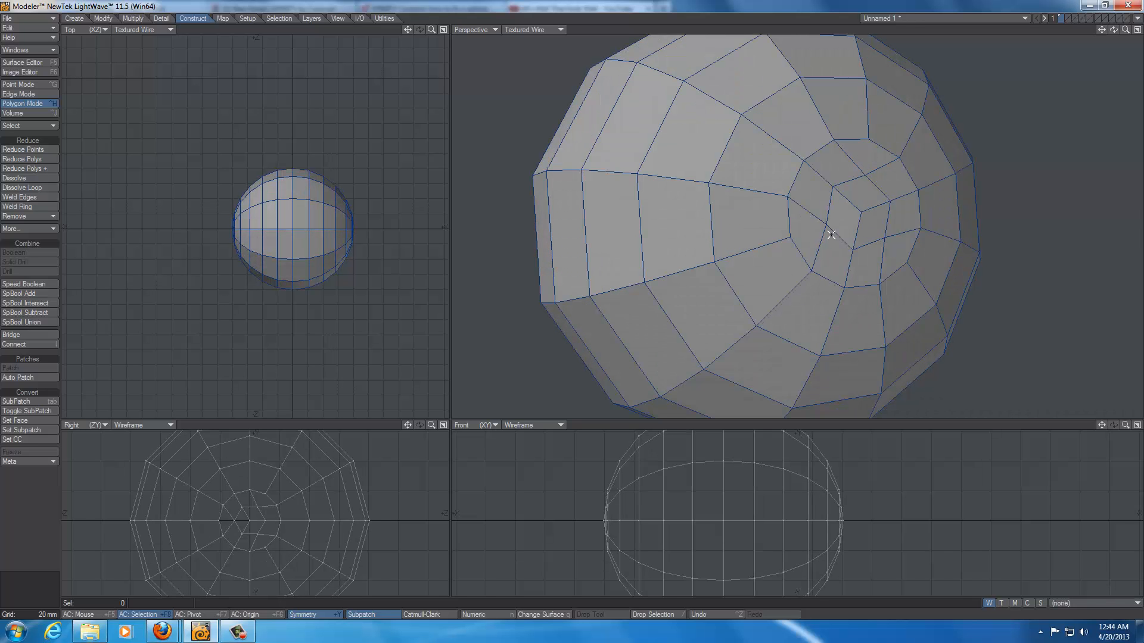
key("Tab")
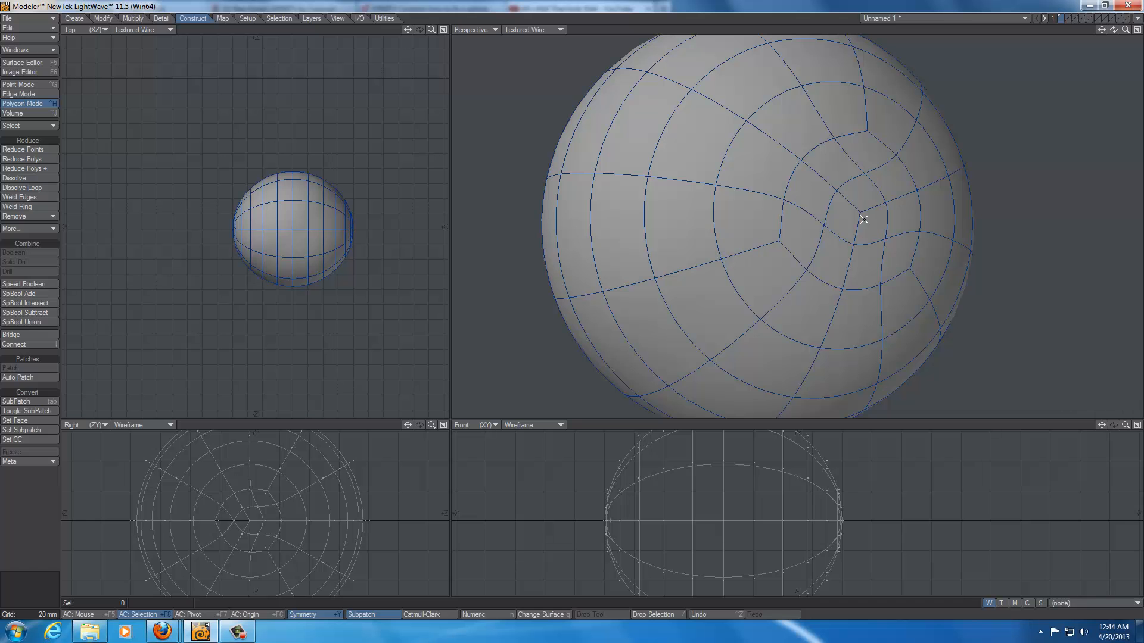
left_click_drag(870, 197, 755, 184, "alt")
mouse_move(831, 192)
left_mouse_down("ctrl+alt")
mouse_move(819, 196)
mouse_move(850, 192)
mouse_move(838, 197)
left_mouse_up("ctrl+alt")
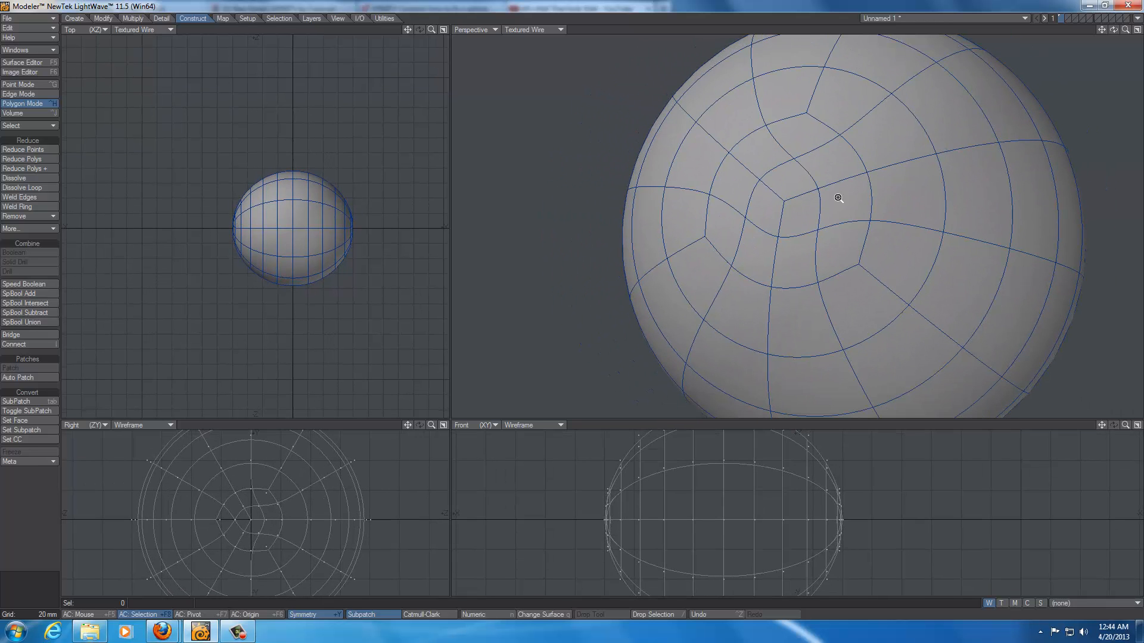
Step: Assign the ball a new surface named fasfafsas with the blue colour 54, 103, 194
key("q")
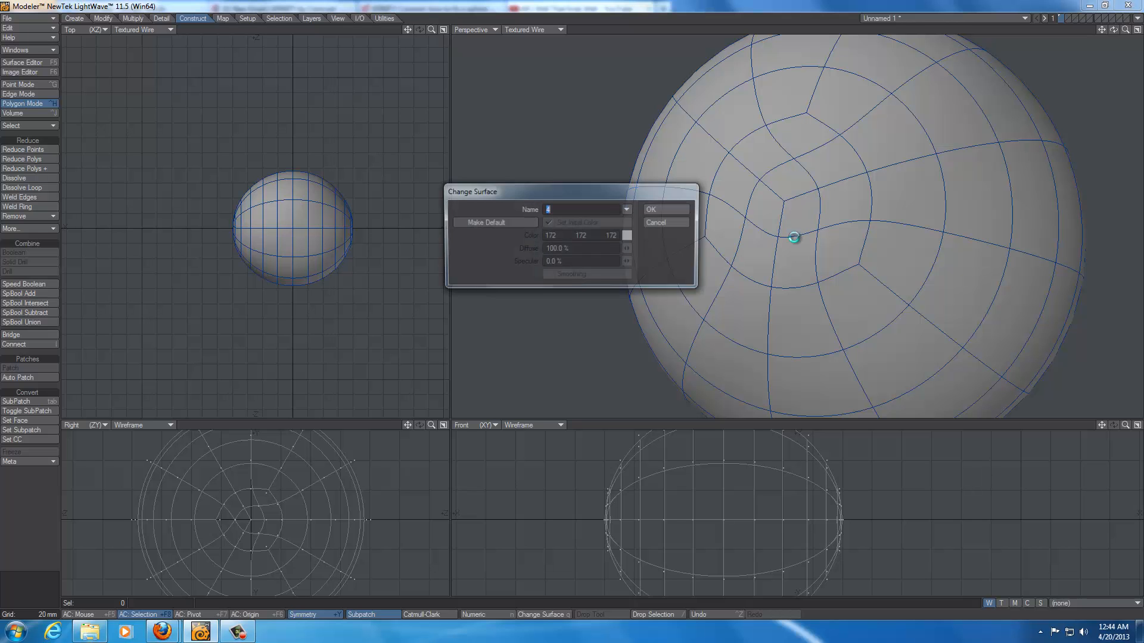
left_click_drag(665, 188, 704, 165)
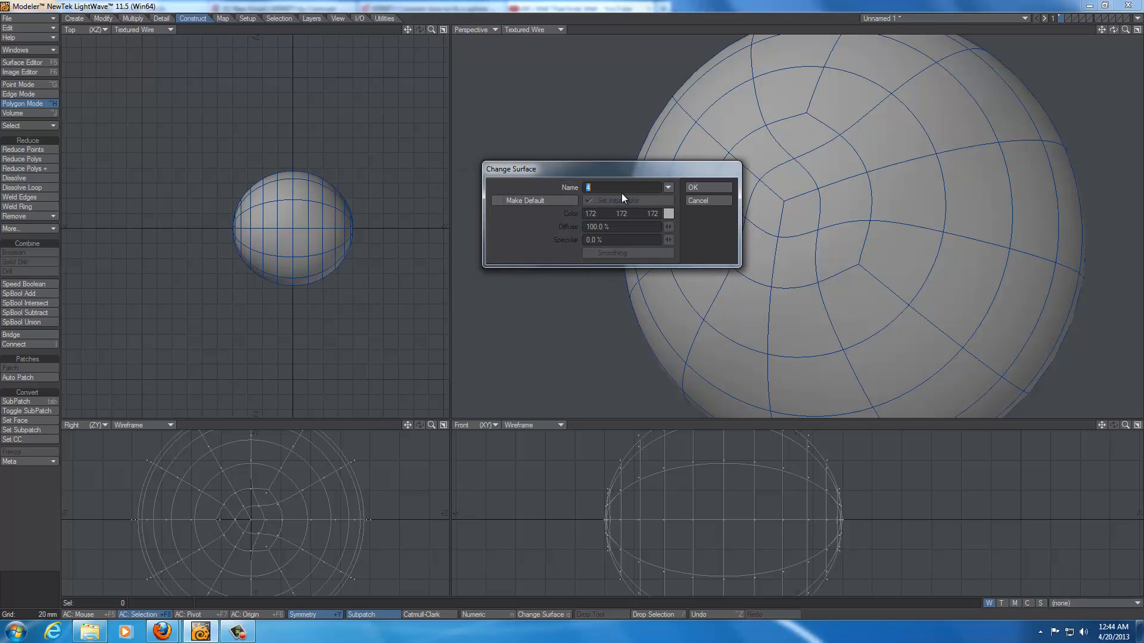
type("fasfafsas")
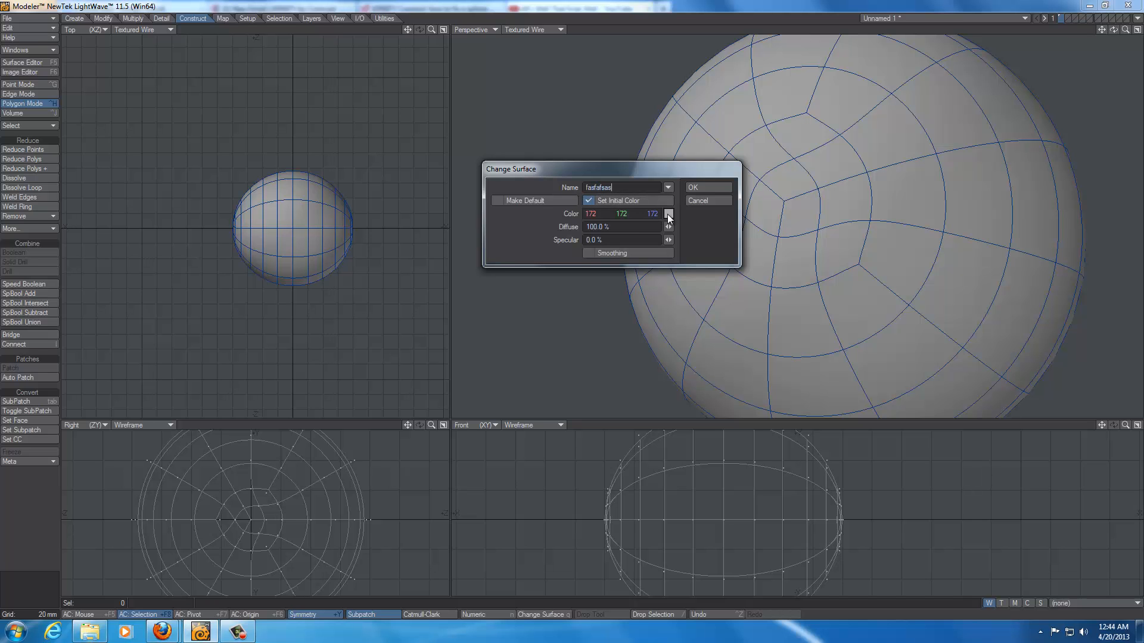
left_click(668, 213)
left_click(691, 241)
left_click(690, 246)
left_click(744, 255)
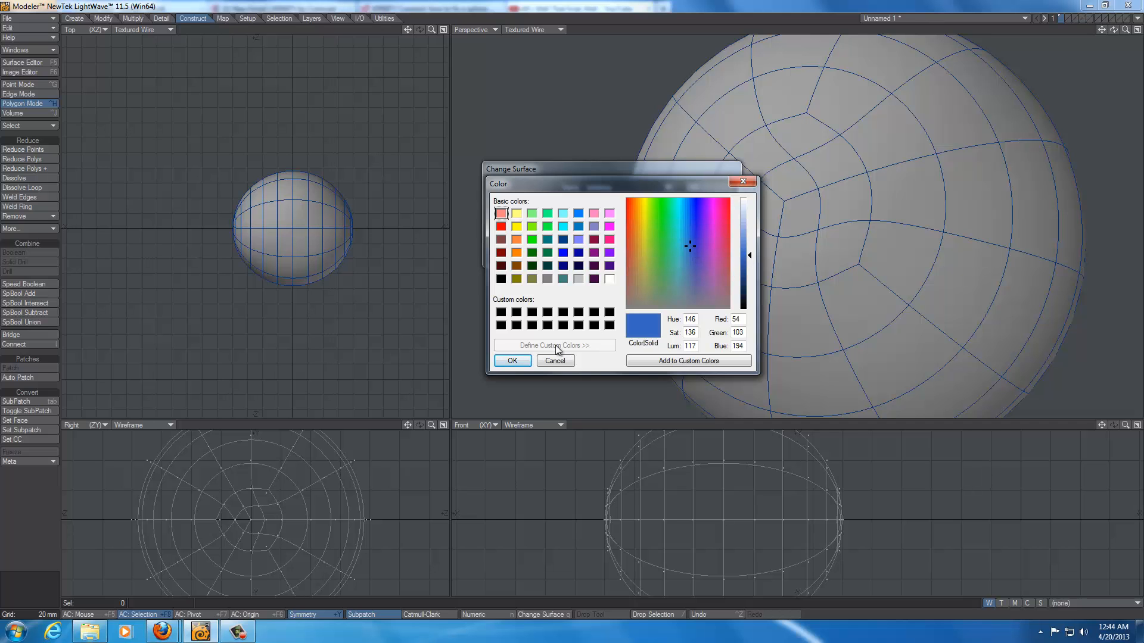
left_click(512, 361)
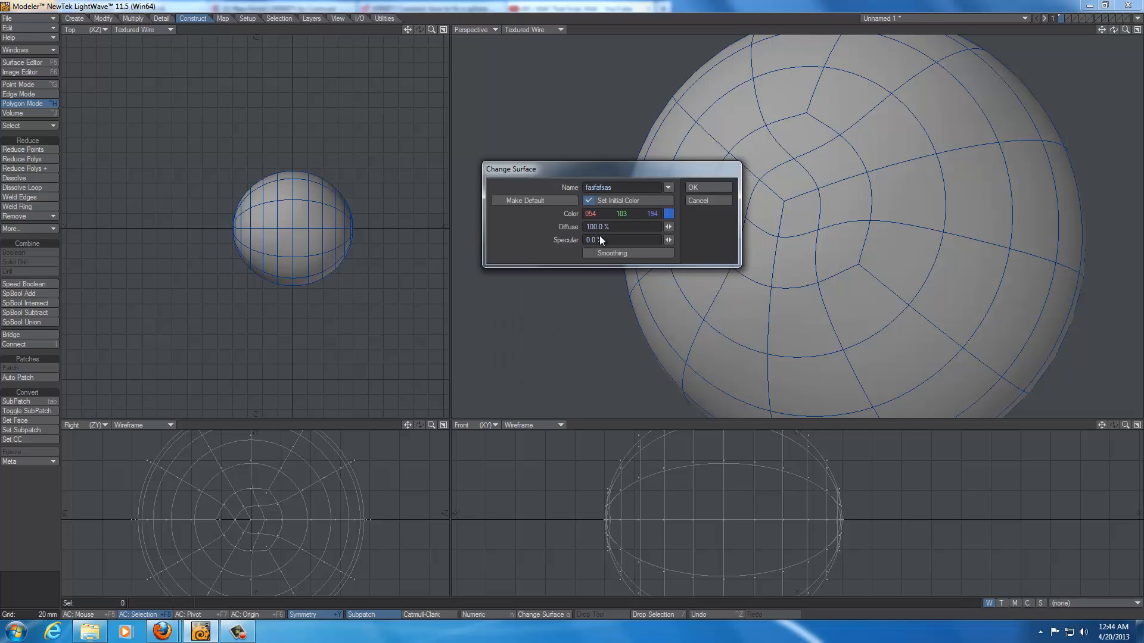
Step: Set the new surface's specular to 100% and apply it to the ball
left_click_drag(608, 239, 579, 240)
left_click_drag(668, 241, 562, 236)
type("100")
left_click(693, 187)
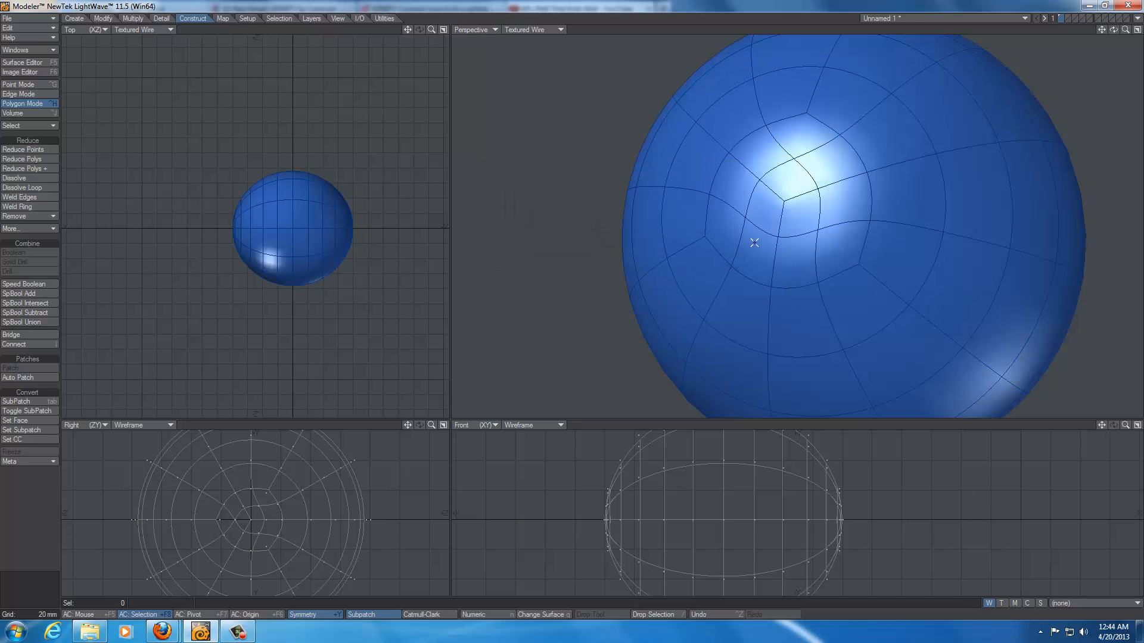
mouse_move(863, 217)
left_mouse_down("alt")
mouse_move(838, 231)
mouse_move(870, 198)
mouse_move(835, 240)
mouse_move(916, 194)
mouse_move(883, 232)
mouse_move(858, 166)
mouse_move(894, 196)
mouse_move(888, 220)
mouse_move(916, 194)
mouse_move(883, 222)
mouse_move(909, 186)
mouse_move(935, 262)
mouse_move(904, 209)
mouse_move(906, 225)
mouse_move(945, 185)
mouse_move(888, 196)
mouse_move(855, 174)
mouse_move(899, 199)
mouse_move(867, 222)
left_mouse_up("alt")
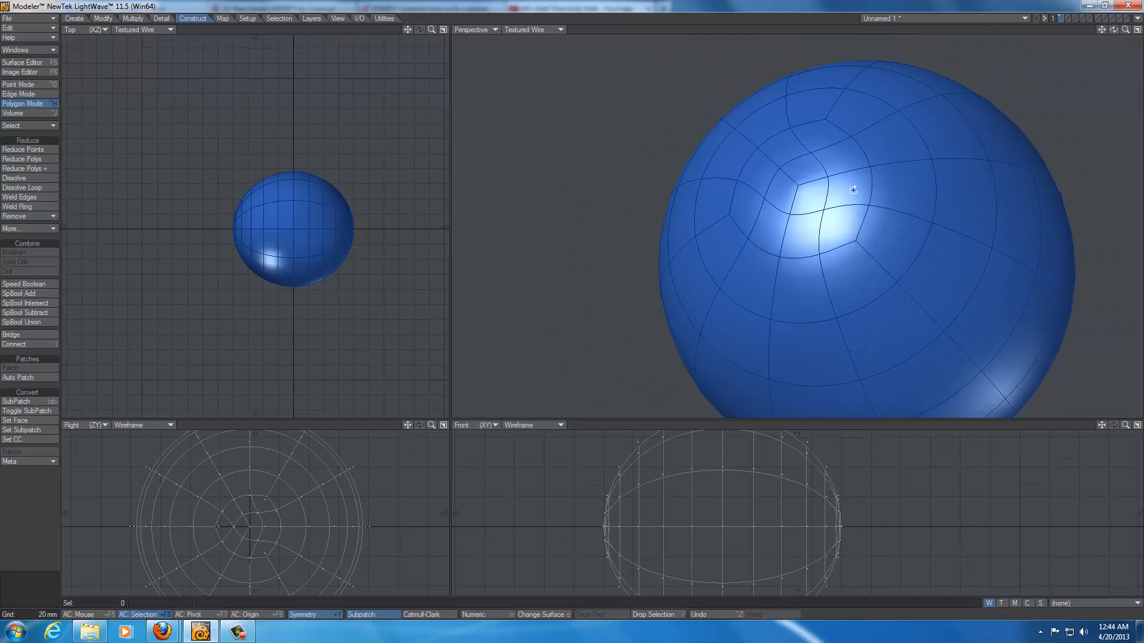
mouse_move(861, 213)
left_mouse_down("ctrl+alt")
mouse_move(902, 194)
mouse_move(856, 200)
mouse_move(857, 182)
mouse_move(867, 198)
mouse_move(850, 217)
mouse_move(846, 182)
mouse_move(853, 218)
left_mouse_up("ctrl+alt")
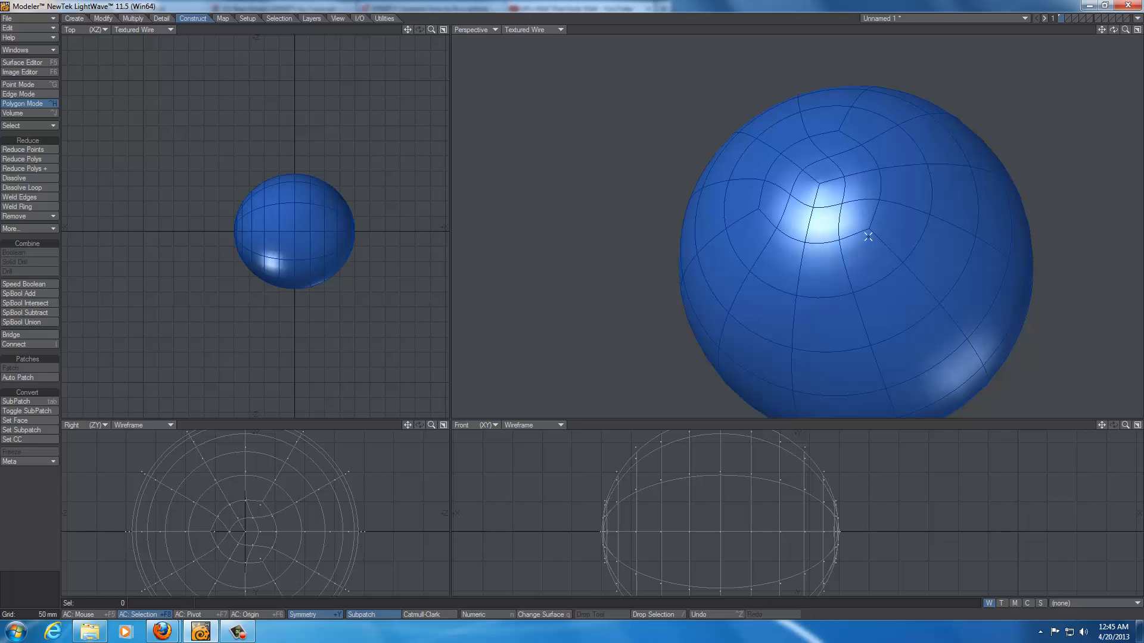
left_click_drag(901, 274, 839, 240, "alt")
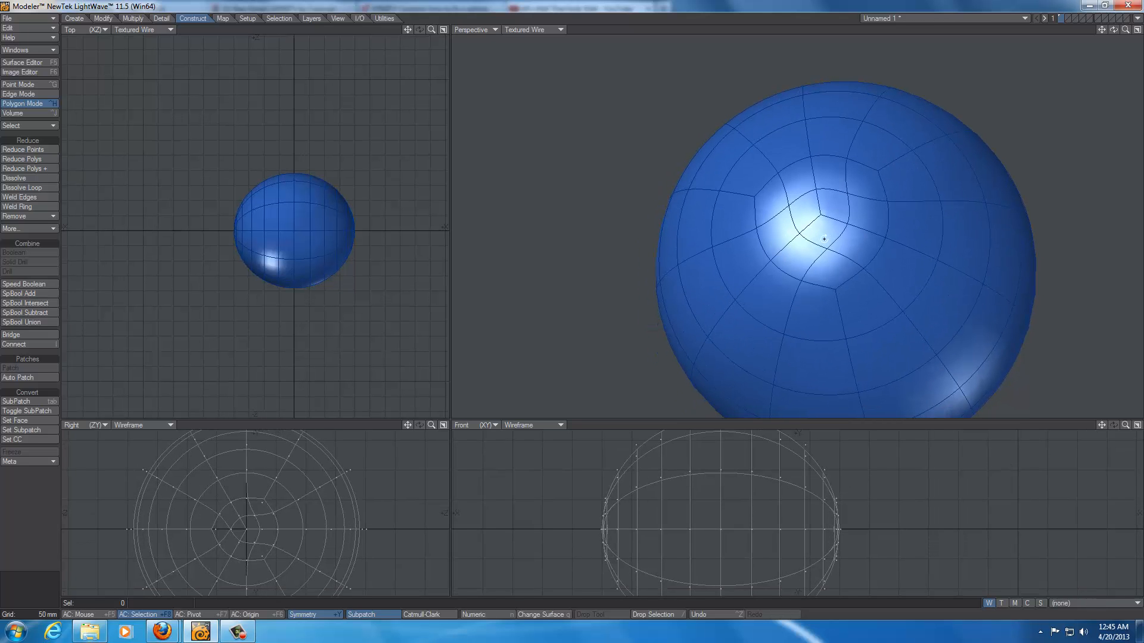